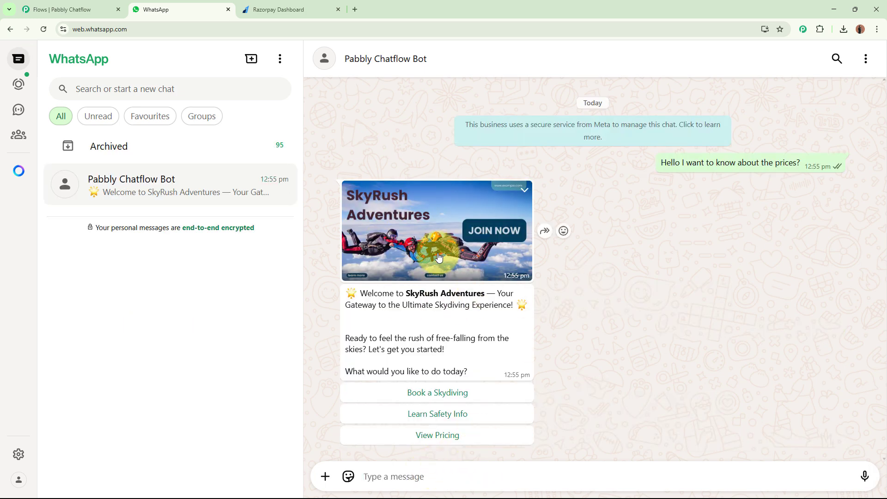
Step: Review the SkyRush Adventures welcome message in the bot chat and choose its View Pricing reply
{"action": "left_click", "coordinate": [434, 252]}
{"action": "left_click", "coordinate": [863, 59]}
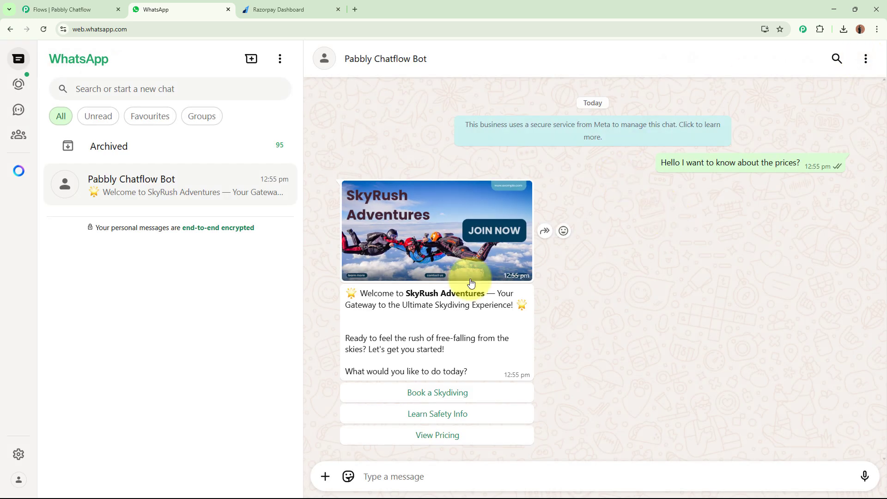
{"action": "left_click_drag", "start_coordinate": [364, 293], "coordinate": [515, 364]}
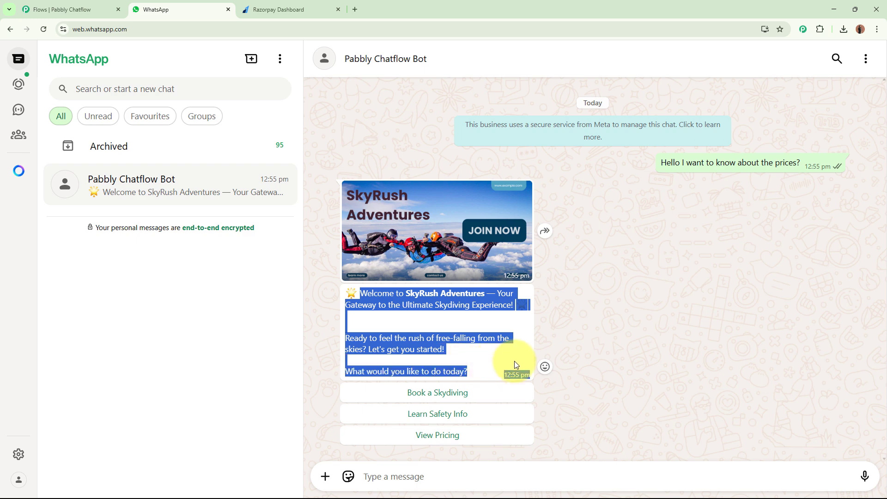
{"action": "left_click", "coordinate": [624, 329]}
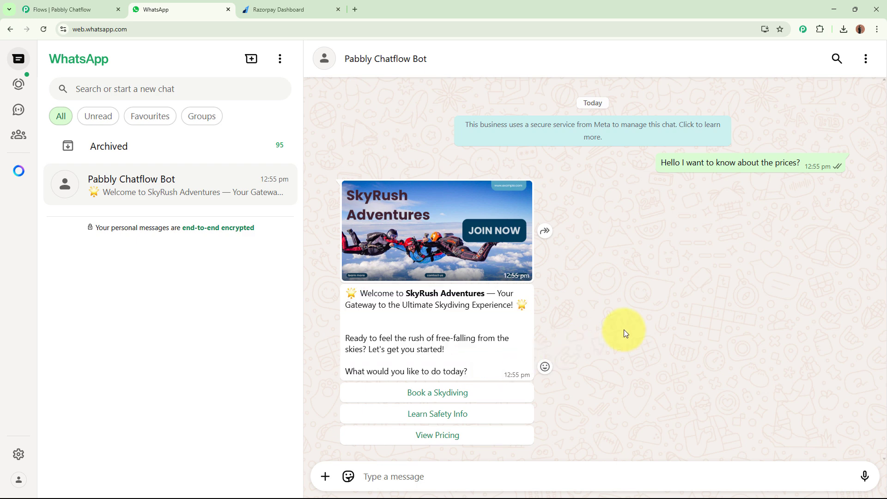
{"action": "left_click", "coordinate": [430, 436]}
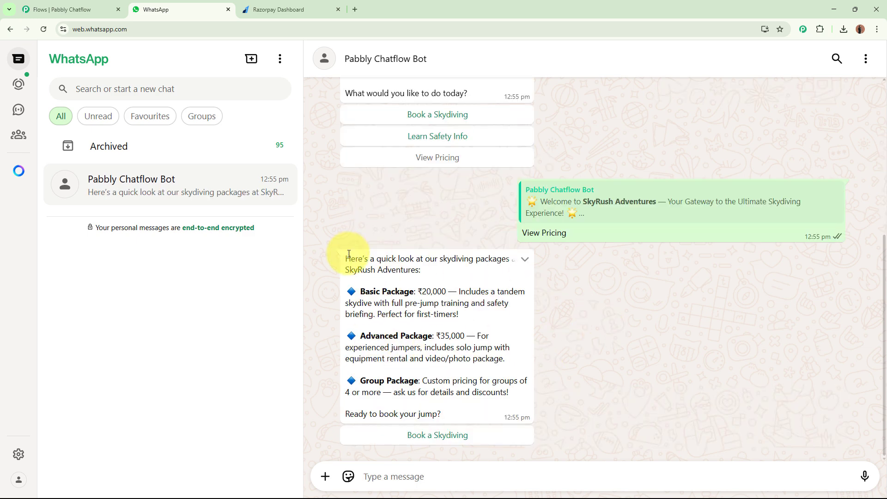
Step: Read the skydiving packages message and reply Book a Skydiving to it, and again to the earlier welcome message
{"action": "left_click_drag", "start_coordinate": [346, 258], "coordinate": [489, 409]}
{"action": "left_click", "coordinate": [469, 436]}
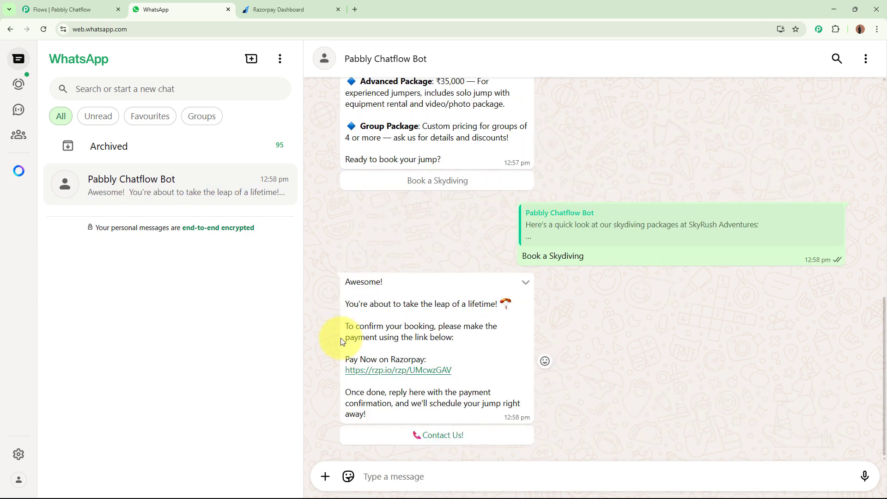
{"action": "scroll", "coordinate": [542, 361], "scroll_direction": "up", "scroll_amount": 8}
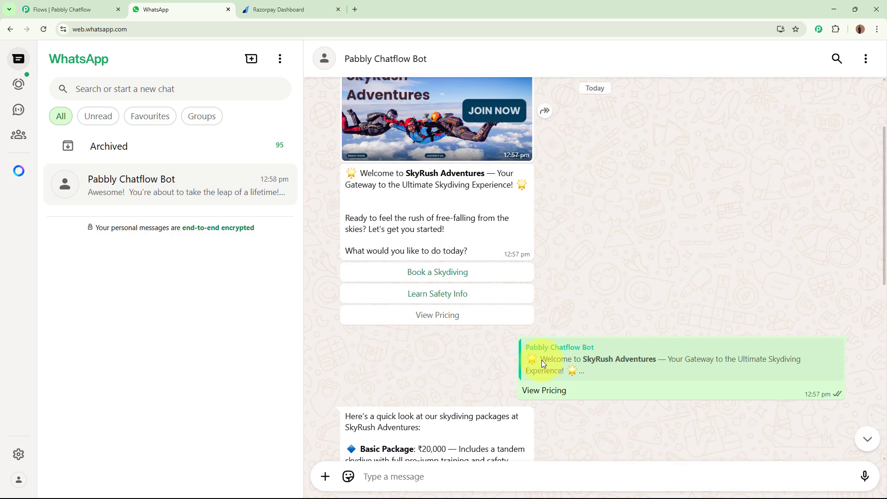
{"action": "left_click", "coordinate": [485, 277]}
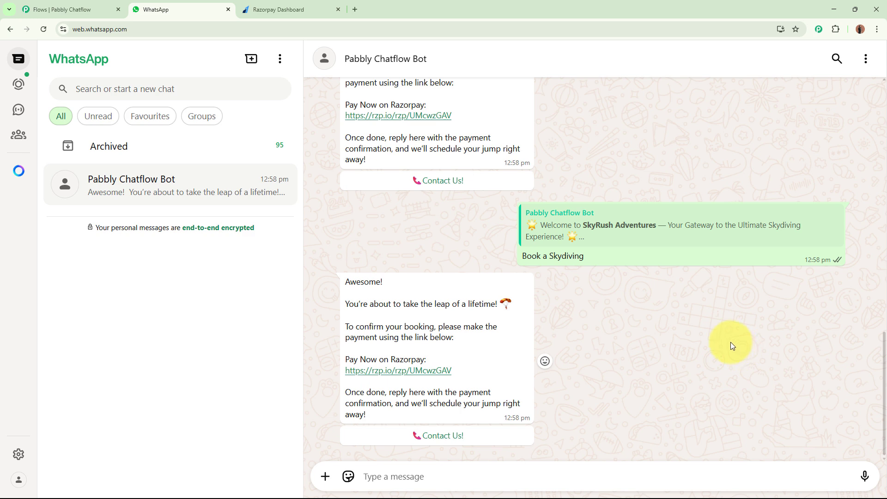
Step: Switch to Pabbly Chatflow to view the existing skydiving chatbot flow, and close its browser tab
{"action": "left_click", "coordinate": [93, 10]}
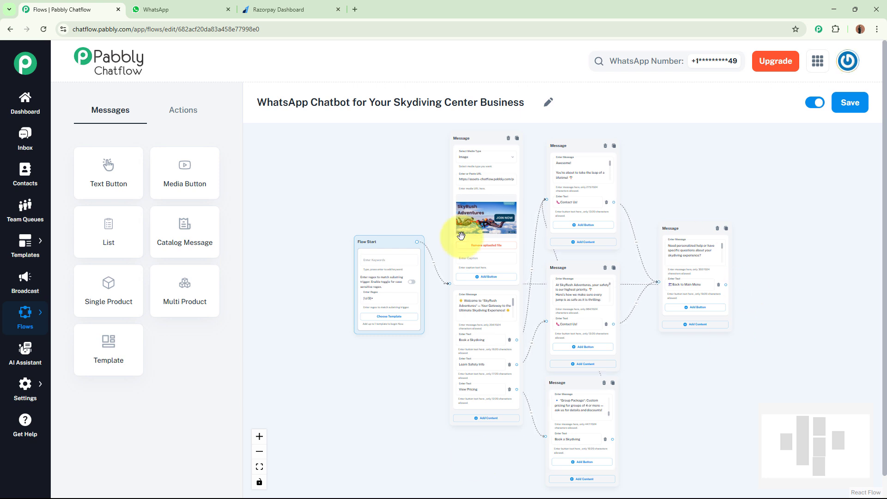
{"action": "left_click", "coordinate": [119, 10]}
{"action": "left_click", "coordinate": [480, 87]}
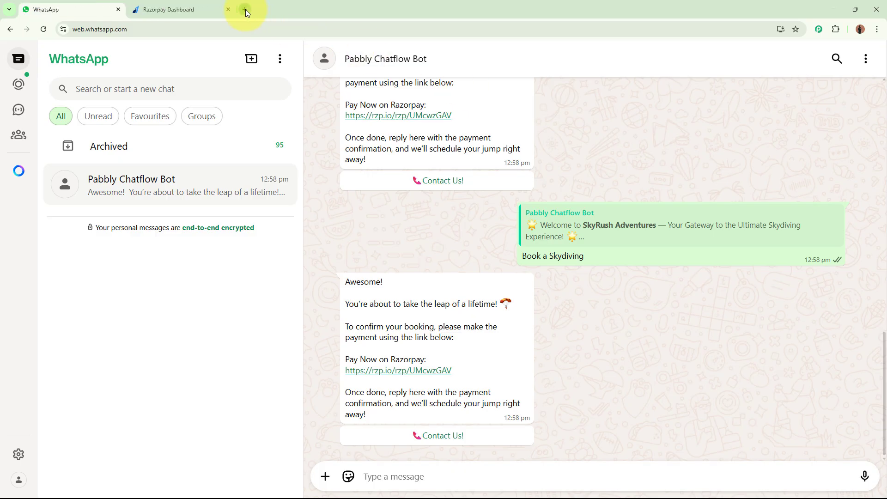
{"action": "left_click", "coordinate": [246, 10]}
{"action": "type", "text": "www.p"}
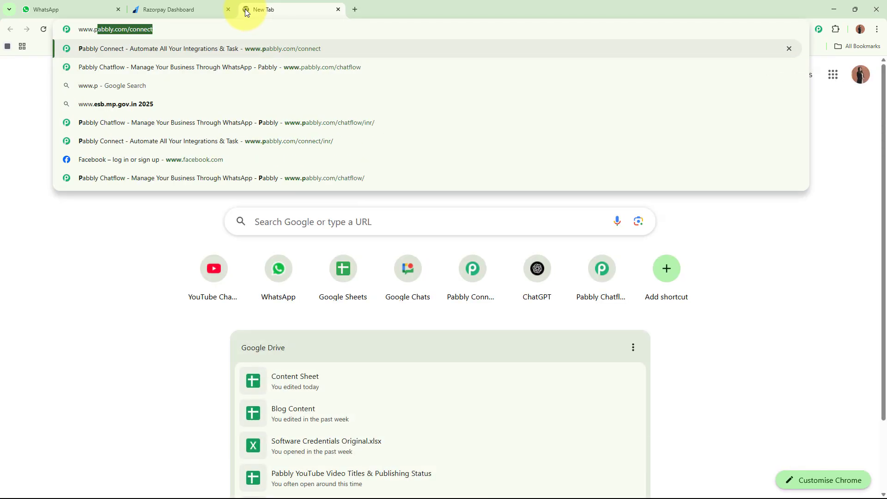
{"action": "type", "text": "abbly.com"}
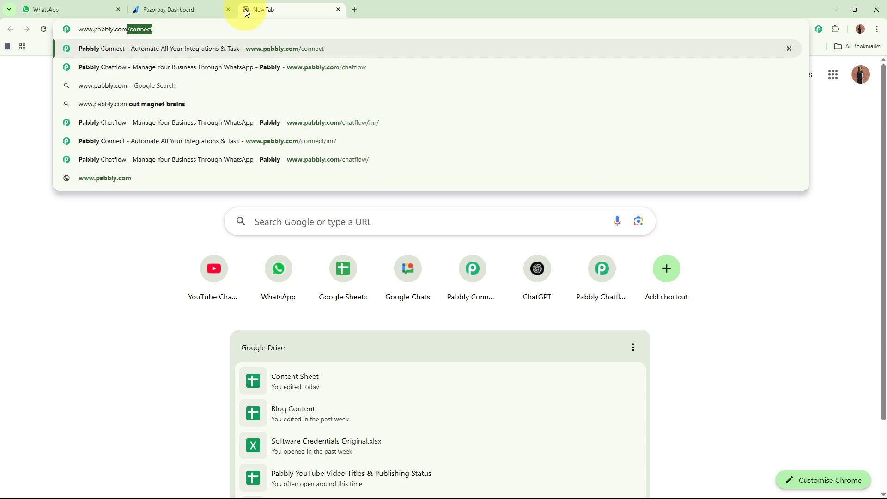
{"action": "type", "text": "/chatflow"}
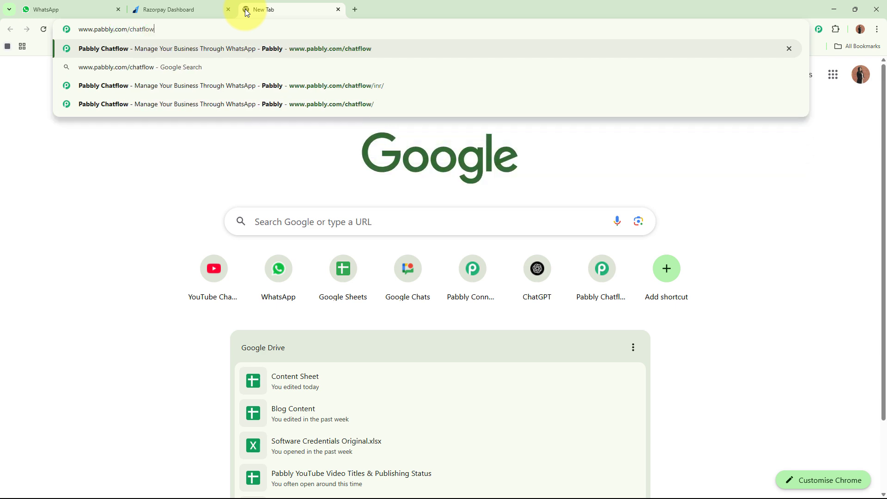
{"action": "key", "text": "Return"}
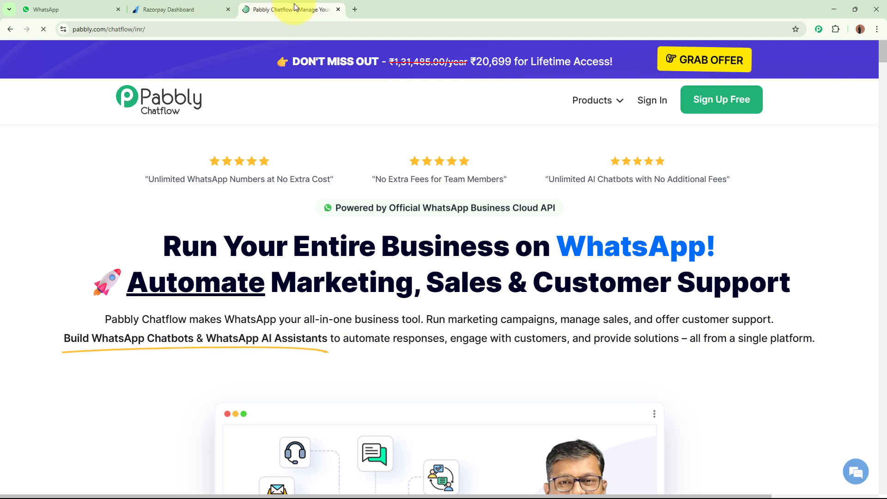
{"action": "left_click_drag", "start_coordinate": [293, 4], "coordinate": [74, 9]}
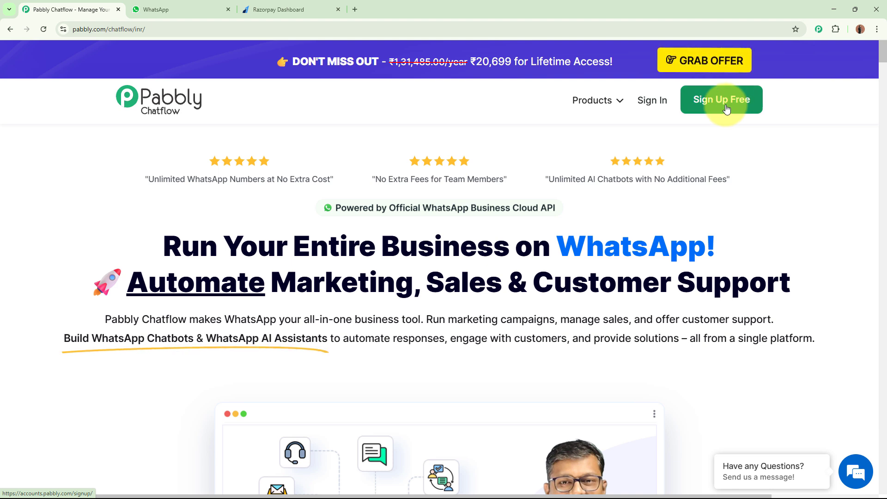
Step: Sign in to the Pabbly account and access Pabbly Chatflow from the list of all apps
{"action": "left_click", "coordinate": [651, 100]}
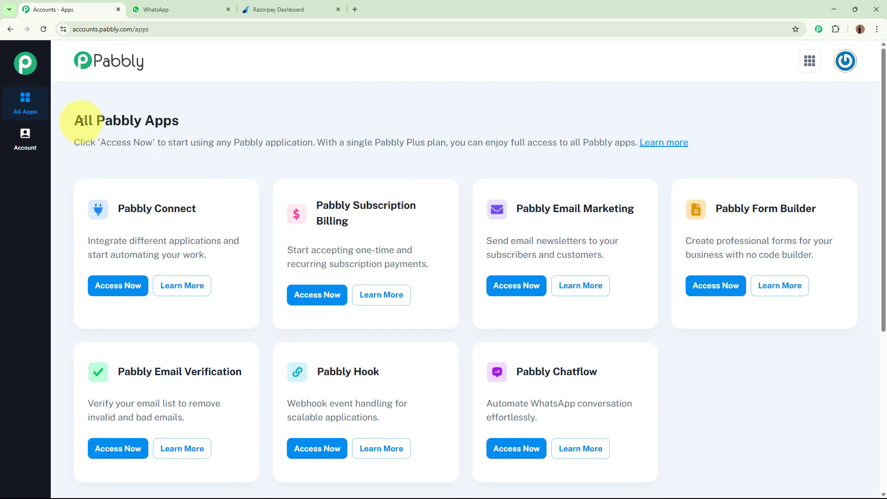
{"action": "left_click_drag", "start_coordinate": [75, 119], "coordinate": [240, 125]}
{"action": "left_click", "coordinate": [362, 119]}
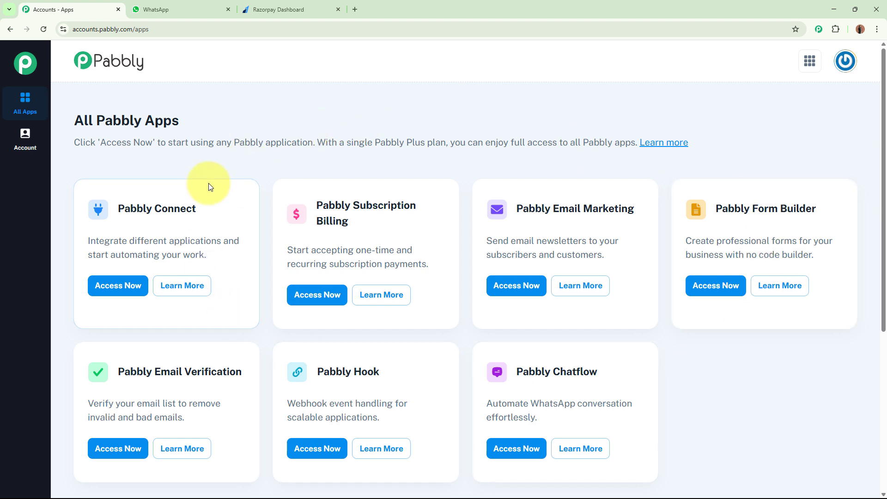
{"action": "left_click_drag", "start_coordinate": [111, 143], "coordinate": [431, 143]}
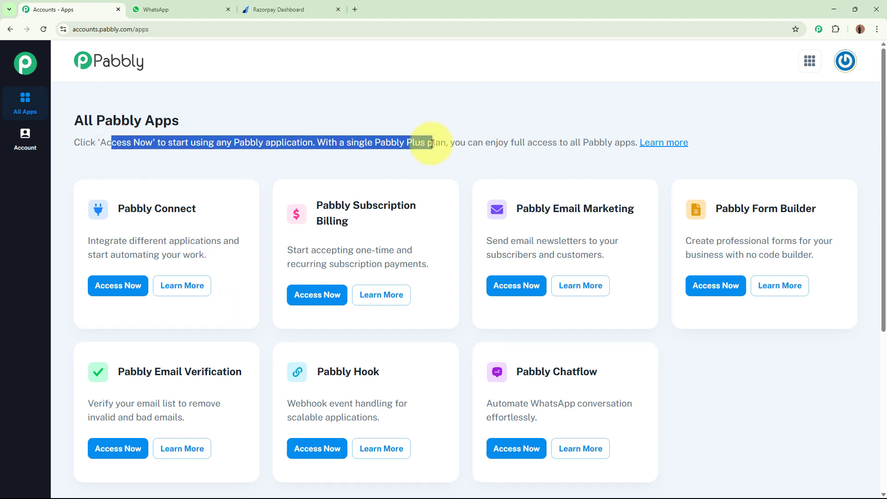
{"action": "left_click", "coordinate": [479, 121]}
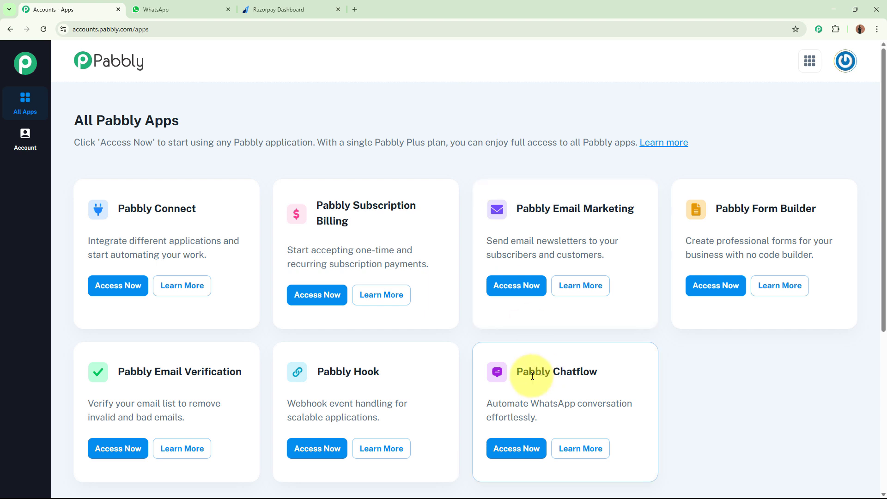
{"action": "left_click_drag", "start_coordinate": [515, 371], "coordinate": [724, 374]}
{"action": "left_click", "coordinate": [723, 373]}
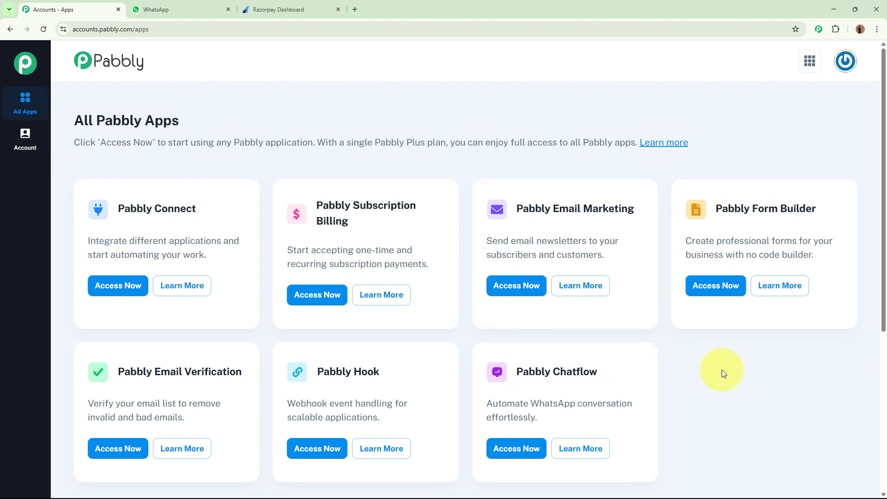
{"action": "left_click", "coordinate": [496, 446]}
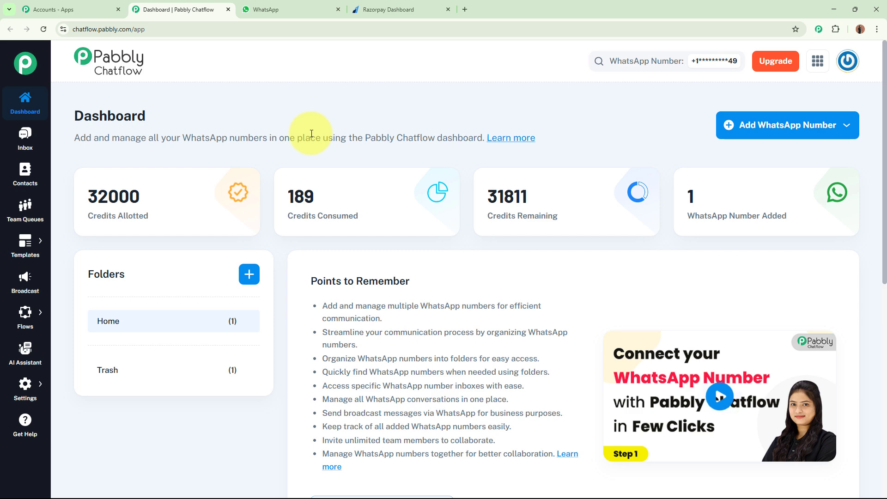
Step: View the connection methods offered for adding a WhatsApp number and dismiss them
{"action": "left_click", "coordinate": [813, 125]}
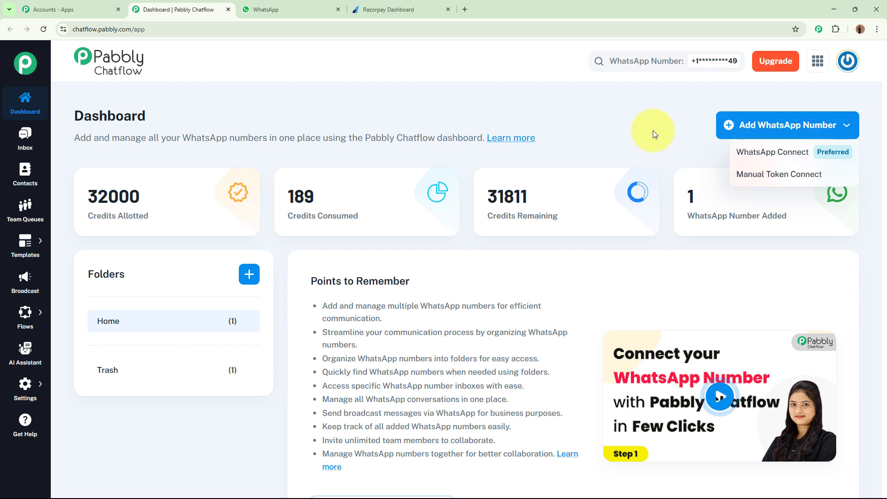
{"action": "left_click", "coordinate": [626, 127]}
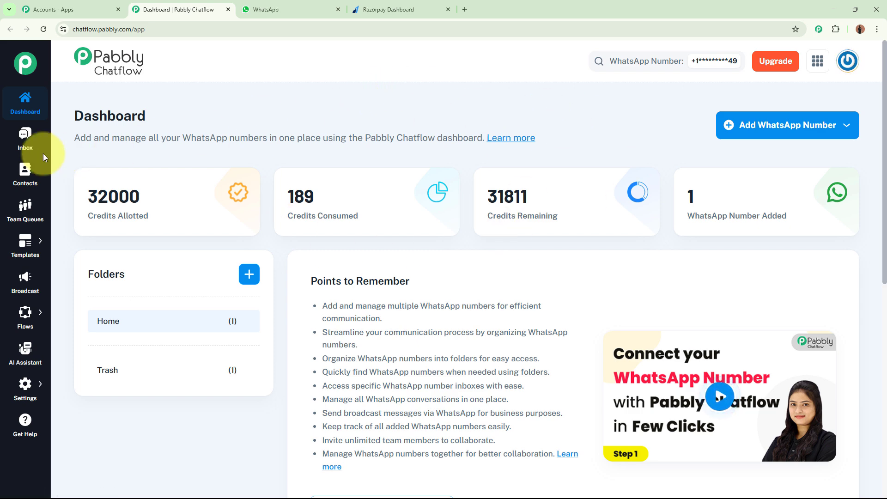
{"action": "mouse_move", "coordinate": [21, 248]}
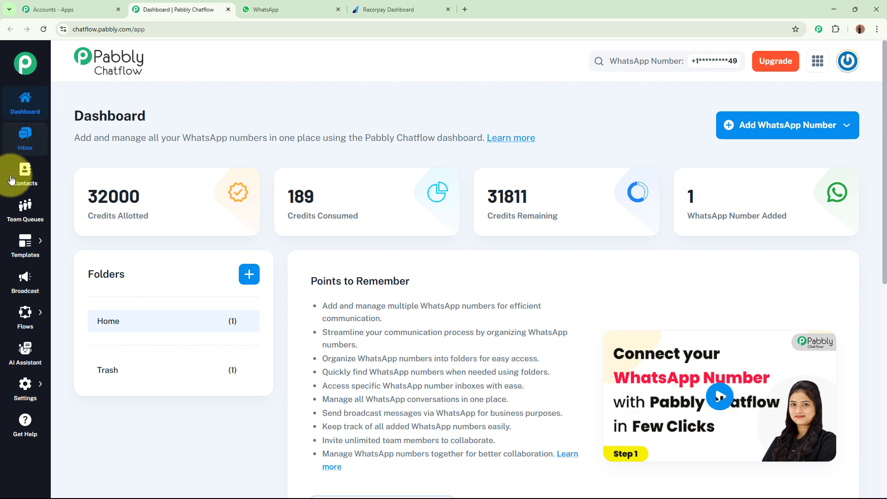
Step: Add a new flow in the Flow Builder
{"action": "mouse_move", "coordinate": [27, 316]}
{"action": "left_click", "coordinate": [87, 307]}
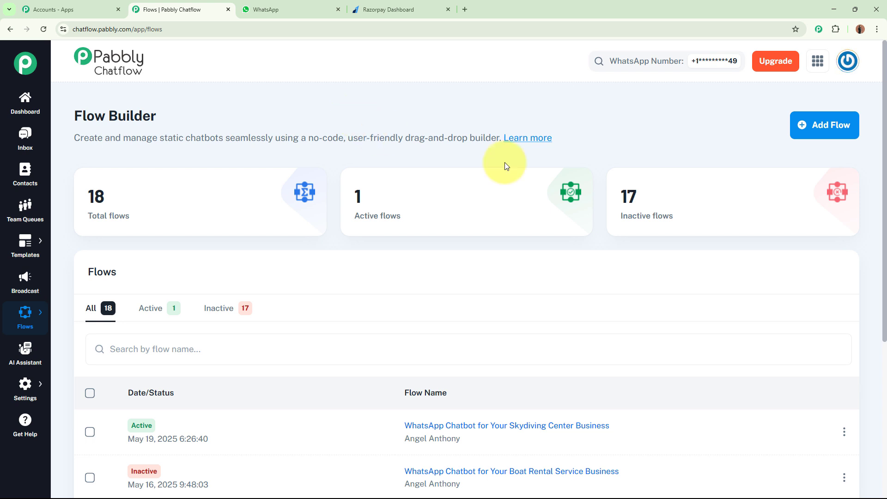
{"action": "left_click", "coordinate": [828, 122]}
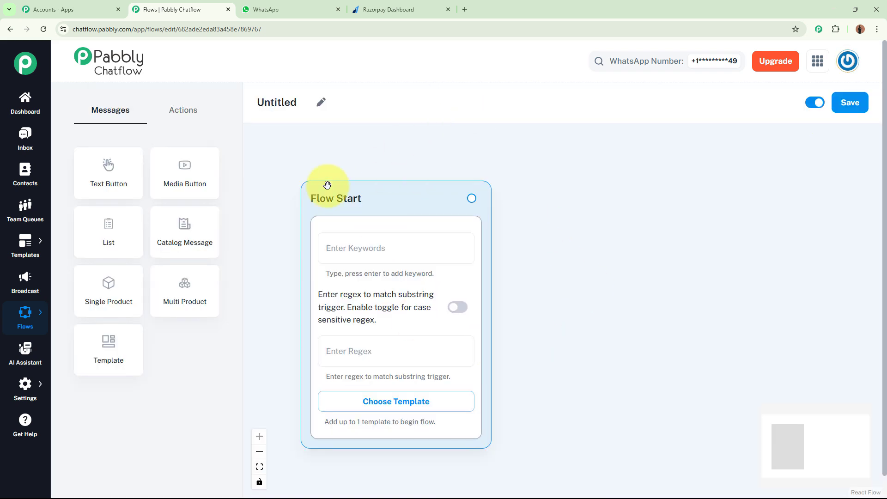
Step: Rename the untitled flow as WhatsApp Chatbot for Your Skydiving Center Business
{"action": "left_click", "coordinate": [320, 102]}
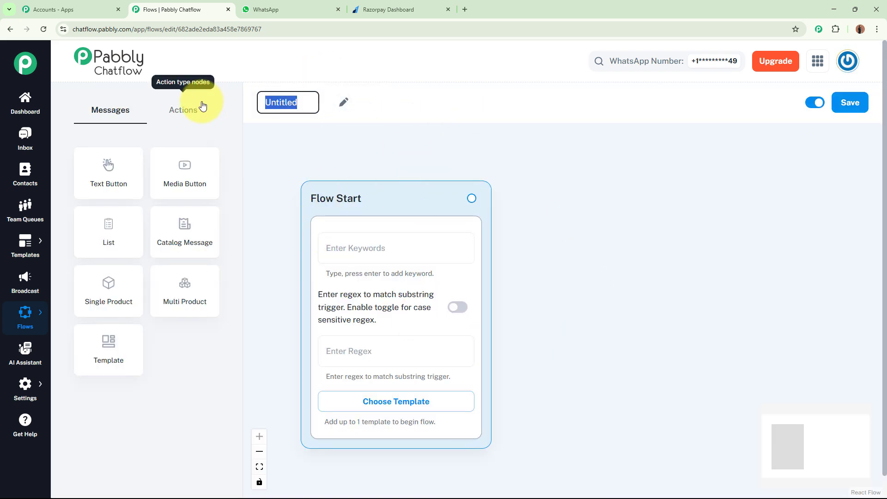
{"action": "type", "text": "WhatsApp Chatbot for Your Skydiving Center Business"}
{"action": "left_click_drag", "start_coordinate": [266, 102], "coordinate": [481, 103]}
{"action": "left_click", "coordinate": [496, 159]}
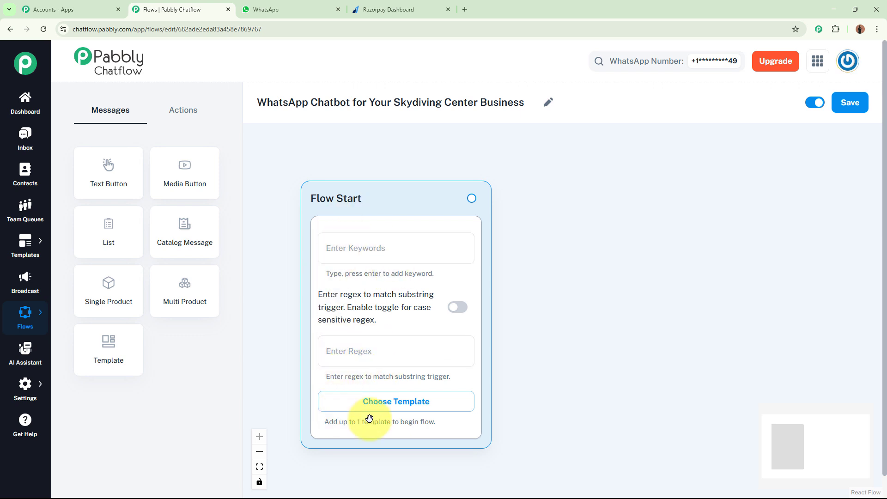
Step: Inspect the Flow Start trigger's keyword field and its list of approved templates
{"action": "left_click", "coordinate": [347, 246]}
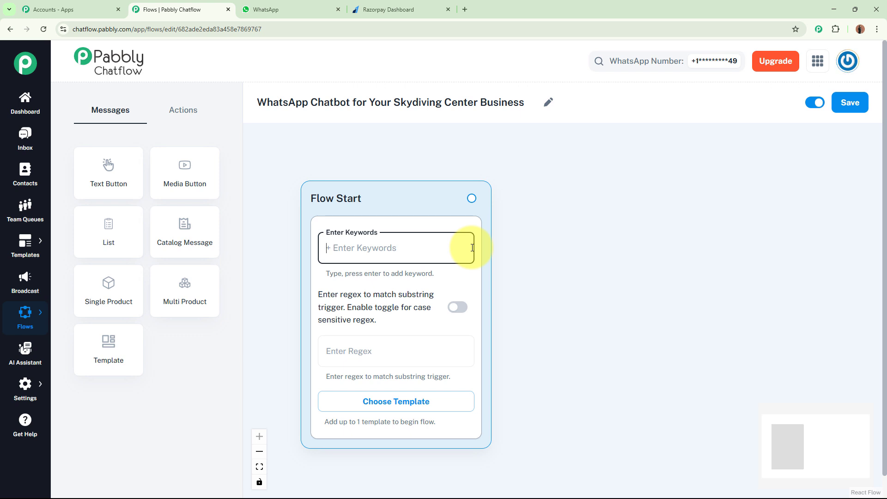
{"action": "left_click", "coordinate": [397, 242]}
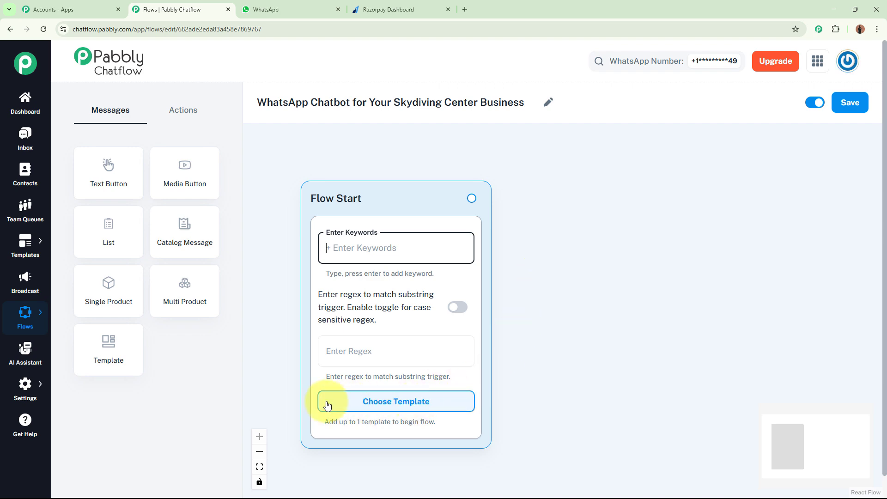
{"action": "left_click", "coordinate": [400, 408]}
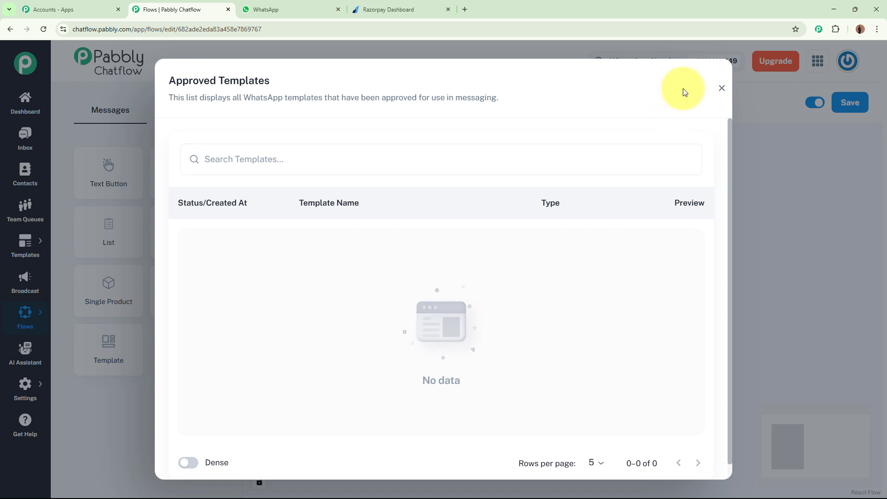
{"action": "left_click", "coordinate": [722, 87]}
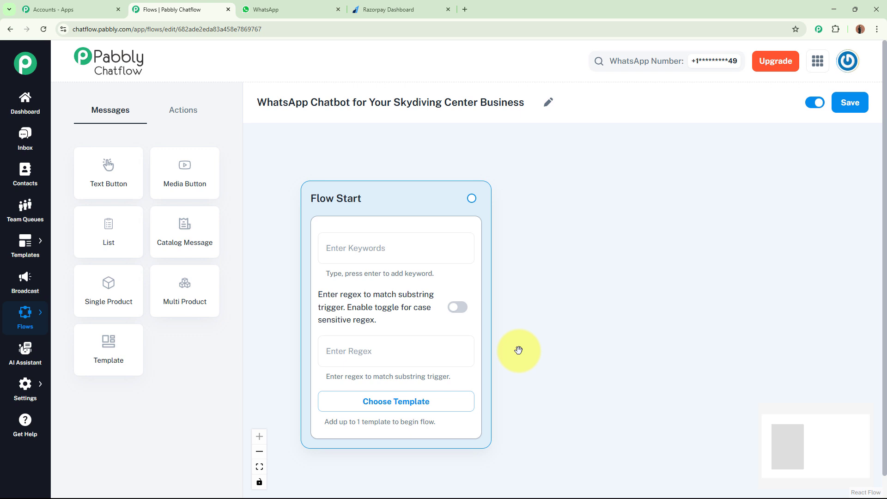
Step: Set the Flow Start trigger's regex to [\s\S]+
{"action": "left_click", "coordinate": [383, 346]}
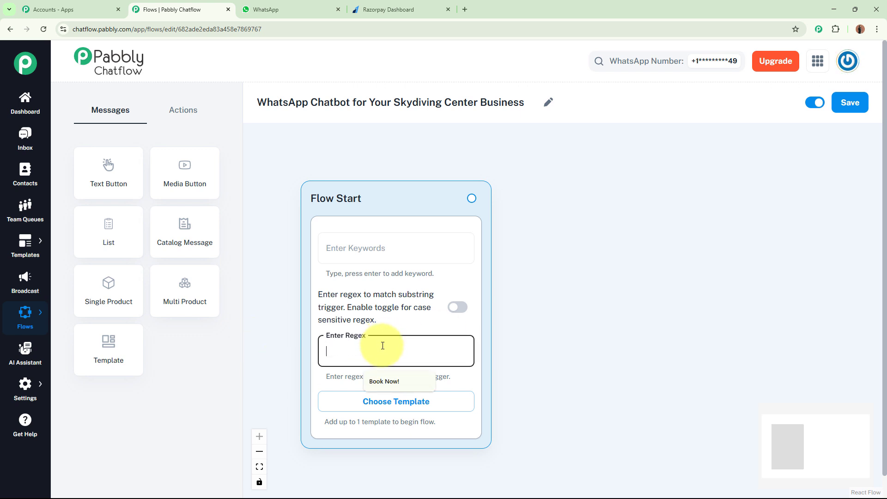
{"action": "left_click", "coordinate": [638, 323]}
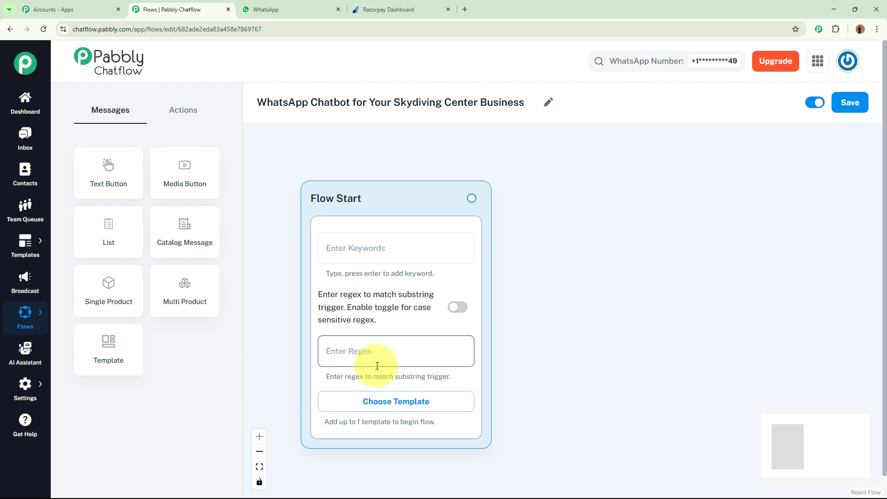
{"action": "left_click", "coordinate": [397, 353]}
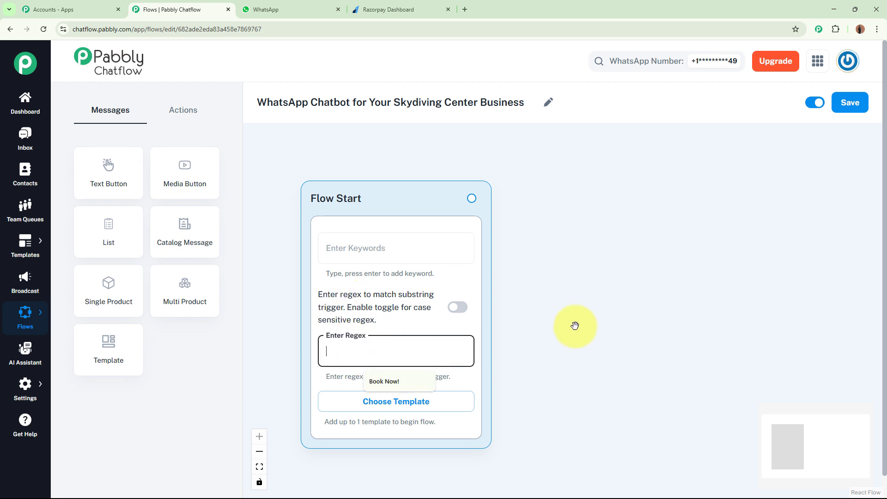
{"action": "type", "text": "[\\s\\S]+"}
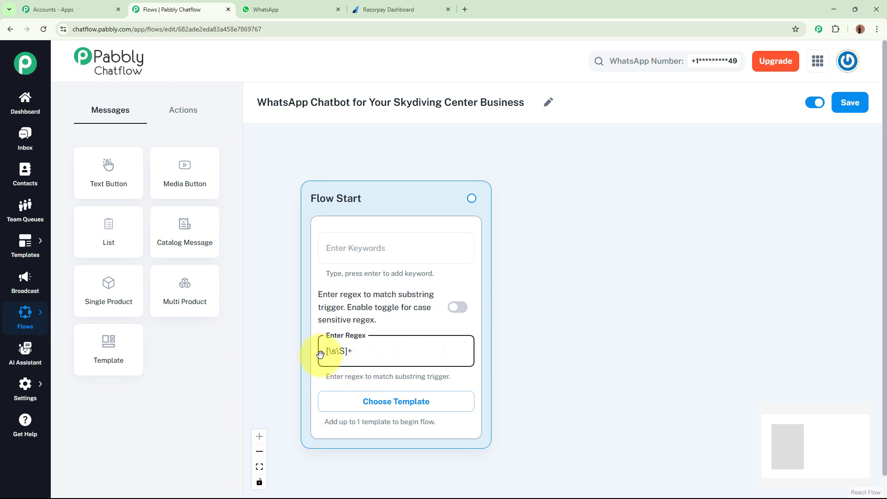
{"action": "left_click", "coordinate": [563, 331]}
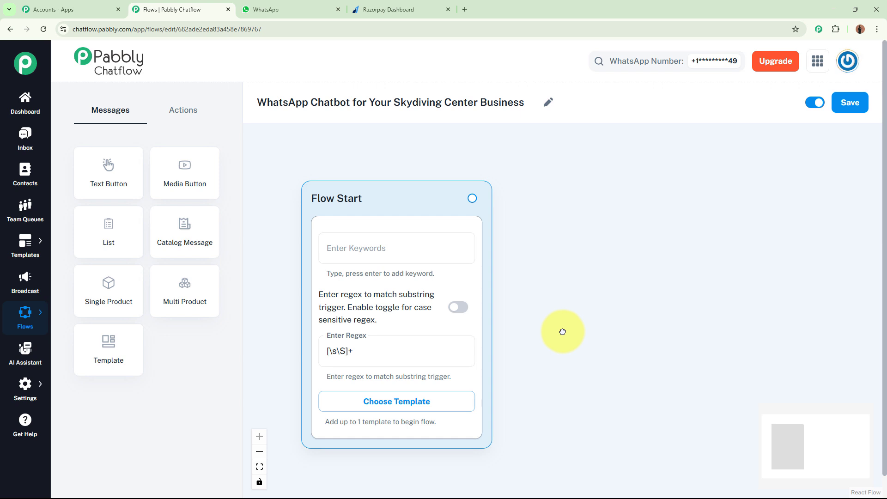
{"action": "left_click", "coordinate": [362, 350]}
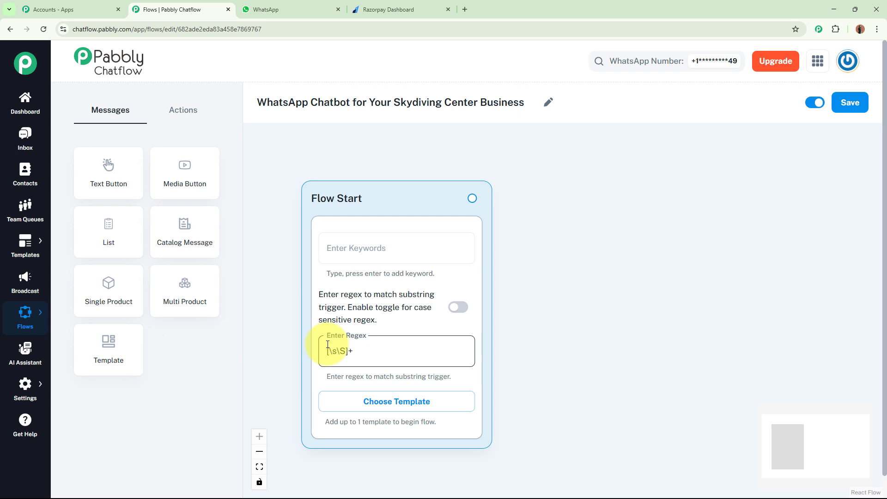
{"action": "left_click", "coordinate": [648, 333]}
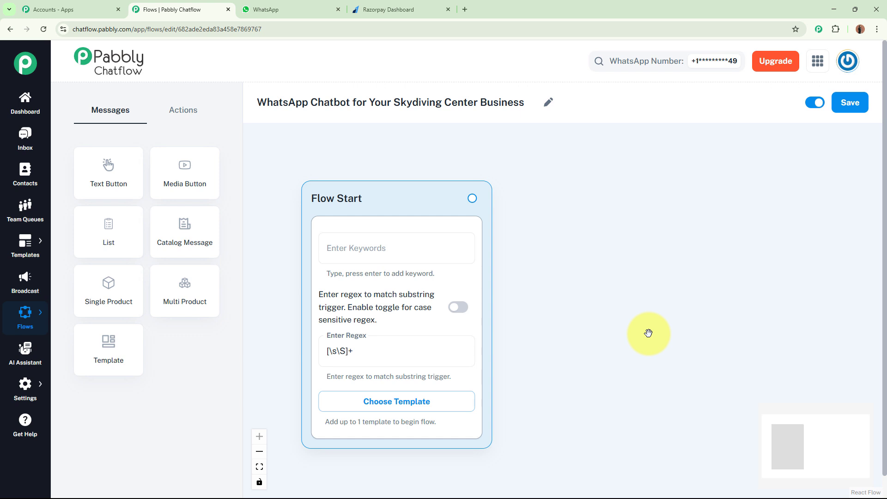
{"action": "scroll", "coordinate": [567, 362], "scroll_direction": "down", "scroll_amount": 4}
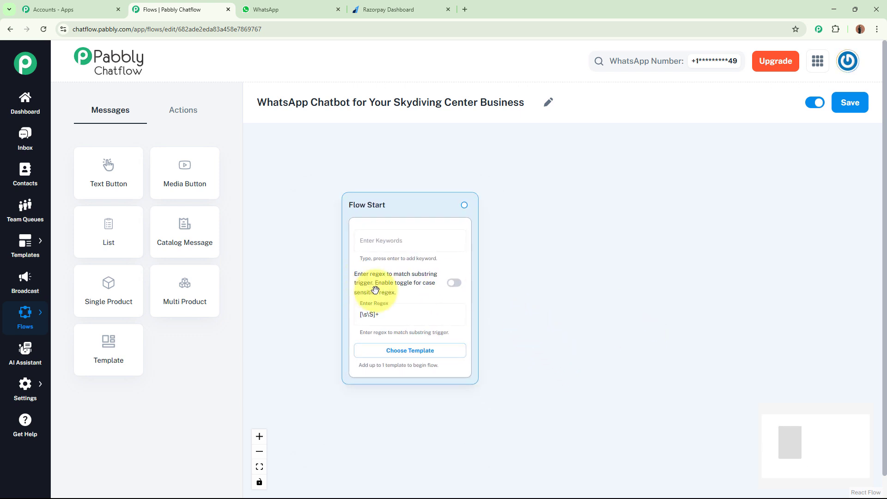
{"action": "scroll", "coordinate": [488, 307], "scroll_direction": "up", "scroll_amount": 2}
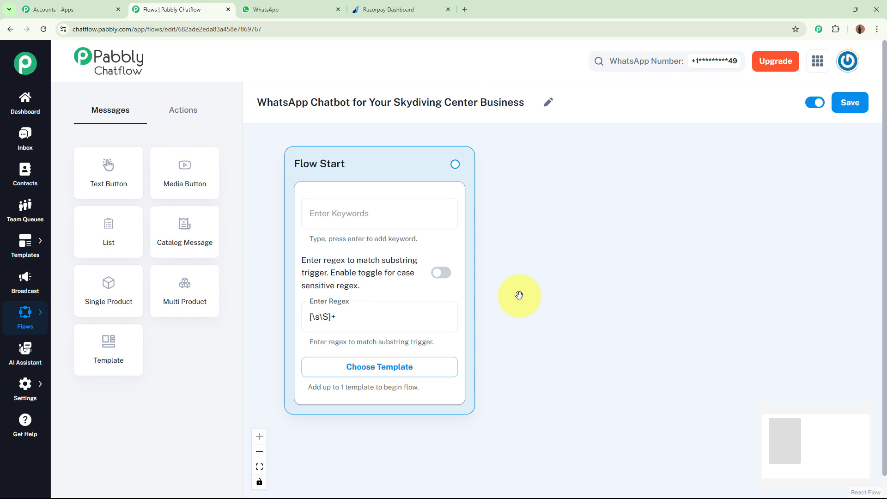
Step: Connect the Flow Start trigger to a new Media message
{"action": "left_click_drag", "start_coordinate": [521, 281], "coordinate": [506, 313]}
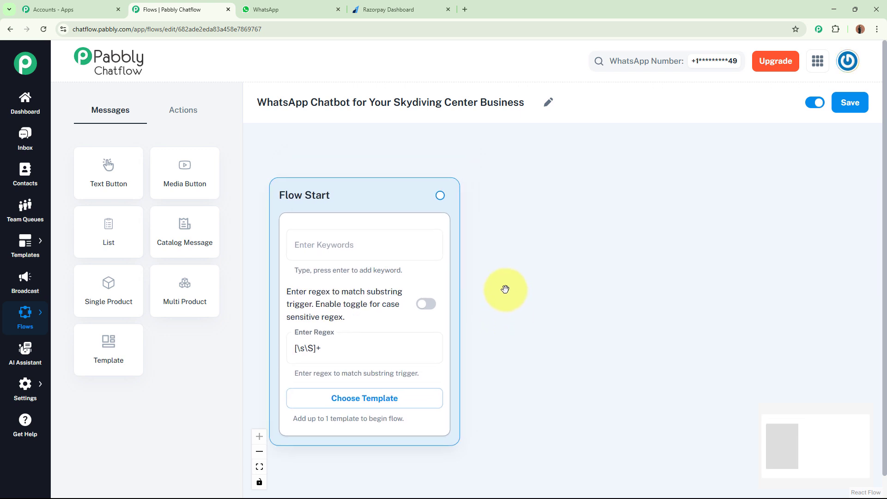
{"action": "left_click_drag", "start_coordinate": [440, 194], "coordinate": [630, 179]}
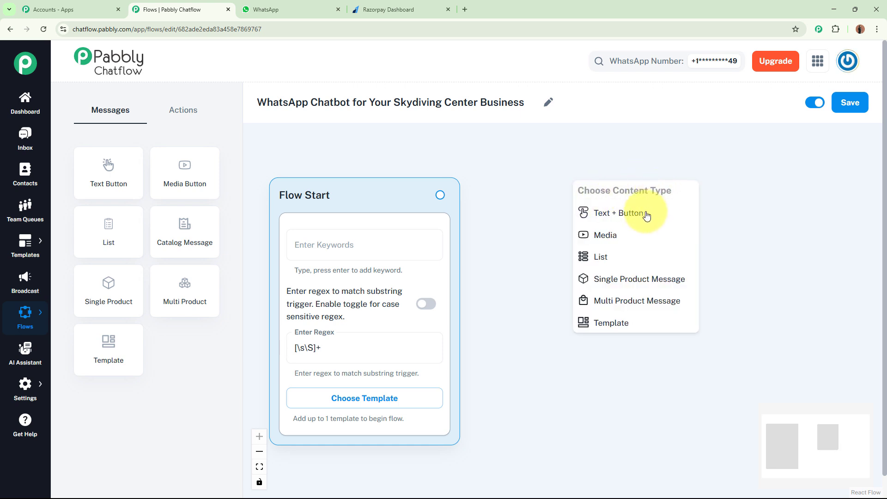
{"action": "left_click", "coordinate": [638, 236]}
{"action": "left_click_drag", "start_coordinate": [564, 192], "coordinate": [453, 168]}
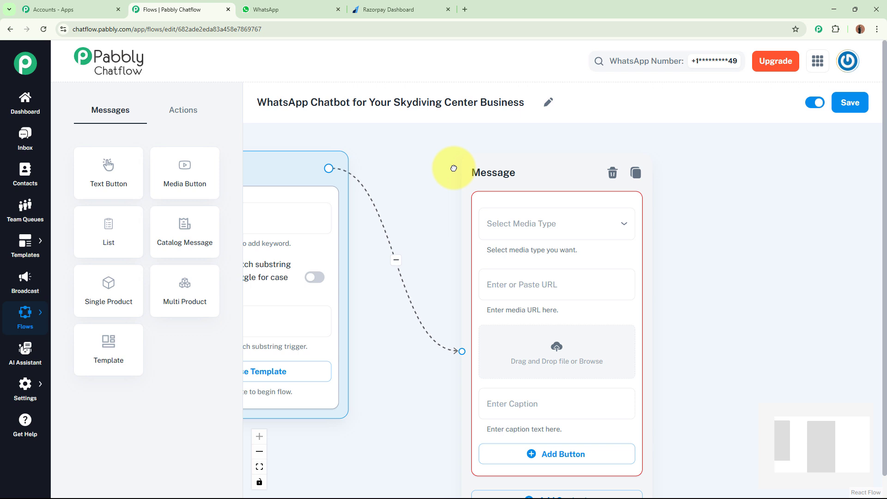
Step: Set the new message's media type to Image and upload the SkyRush Adventures PNG from Downloads
{"action": "left_click", "coordinate": [583, 231]}
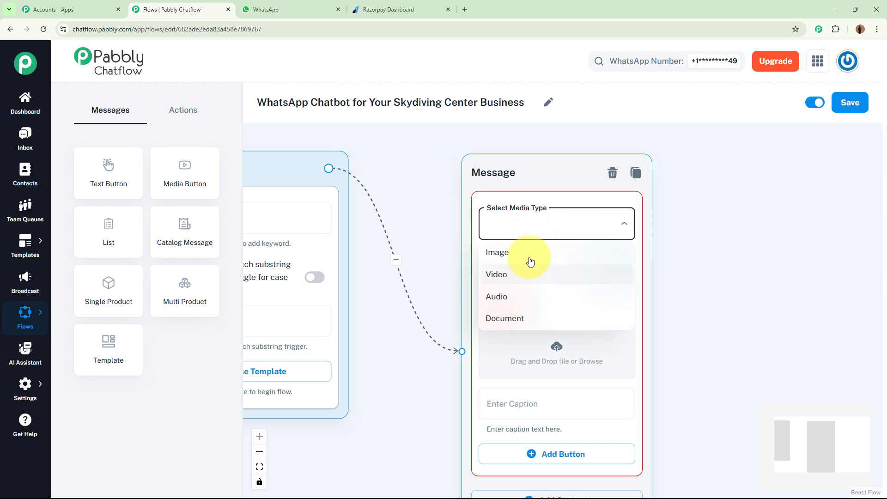
{"action": "left_click", "coordinate": [531, 254]}
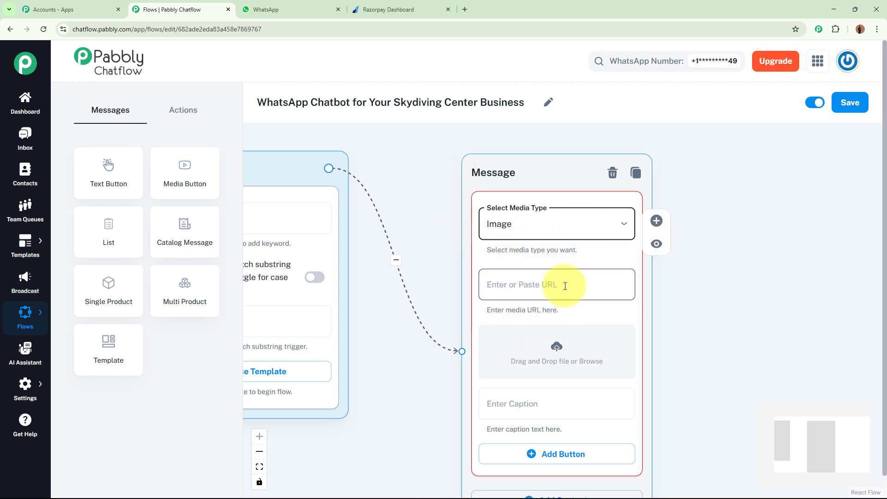
{"action": "left_click", "coordinate": [556, 354]}
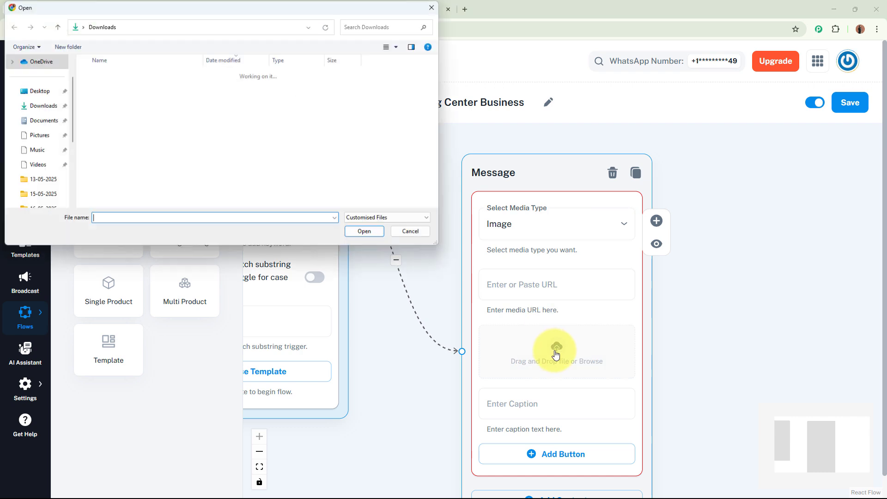
{"action": "left_click", "coordinate": [139, 87]}
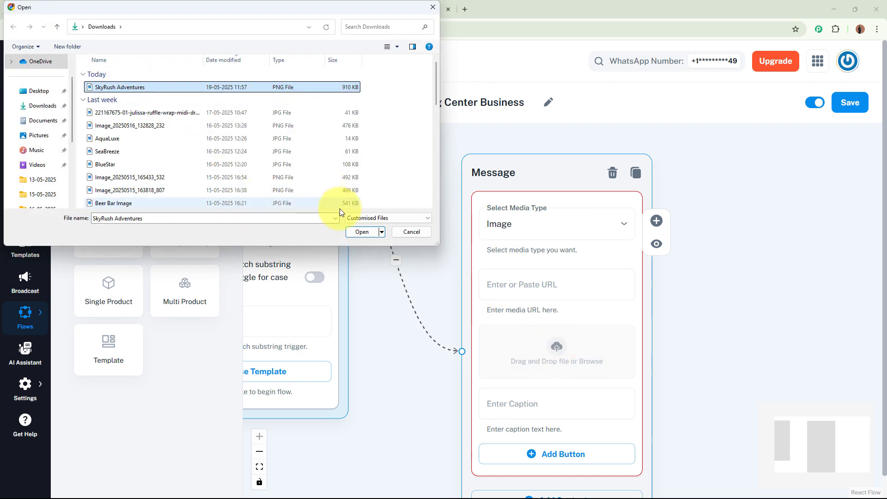
{"action": "left_click", "coordinate": [361, 231]}
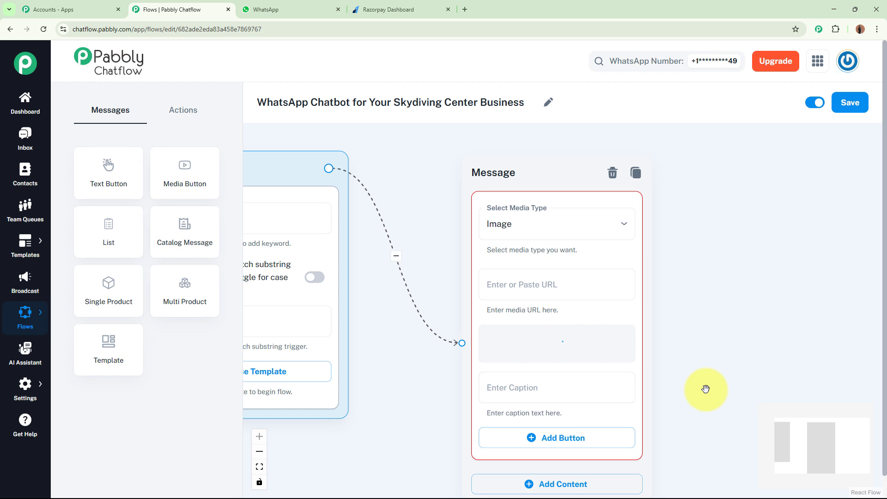
{"action": "left_click_drag", "start_coordinate": [661, 370], "coordinate": [651, 250]}
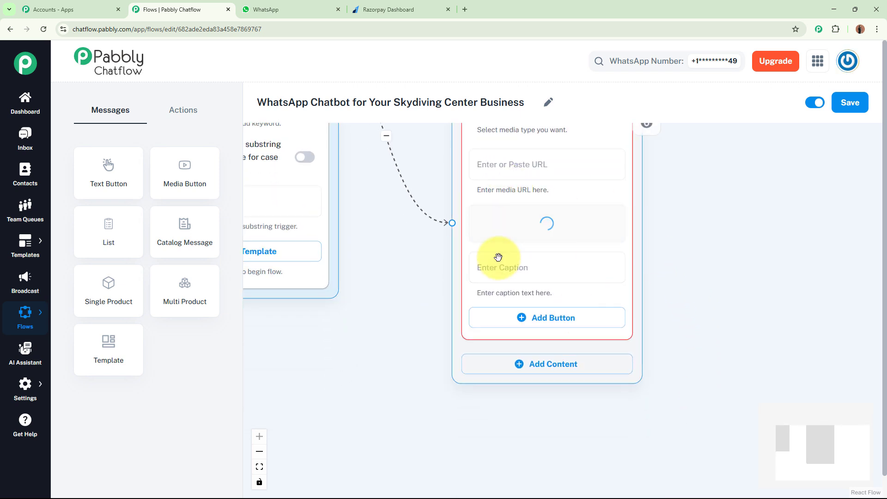
{"action": "left_click_drag", "start_coordinate": [707, 390], "coordinate": [703, 339]}
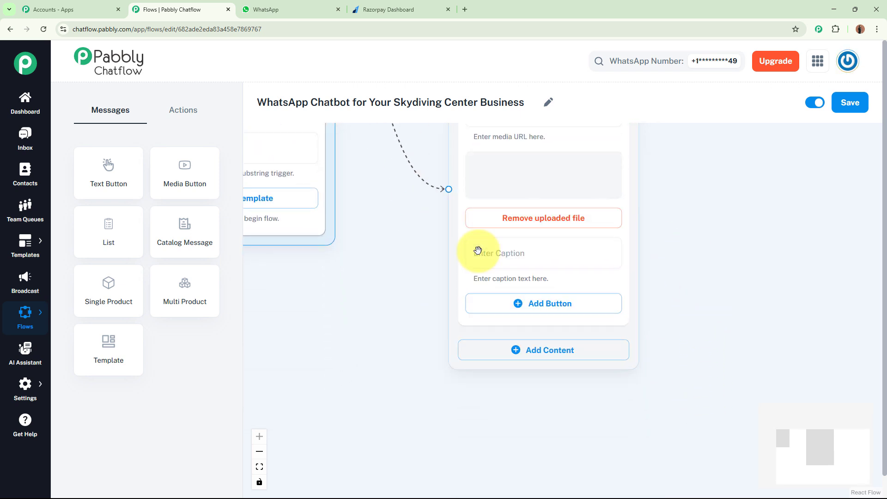
Step: Add Text + Button content below the image with the SkyRush Adventures welcome text ending in "What would you like to do today?"
{"action": "left_click_drag", "start_coordinate": [385, 390], "coordinate": [368, 260]}
{"action": "left_click", "coordinate": [571, 296]}
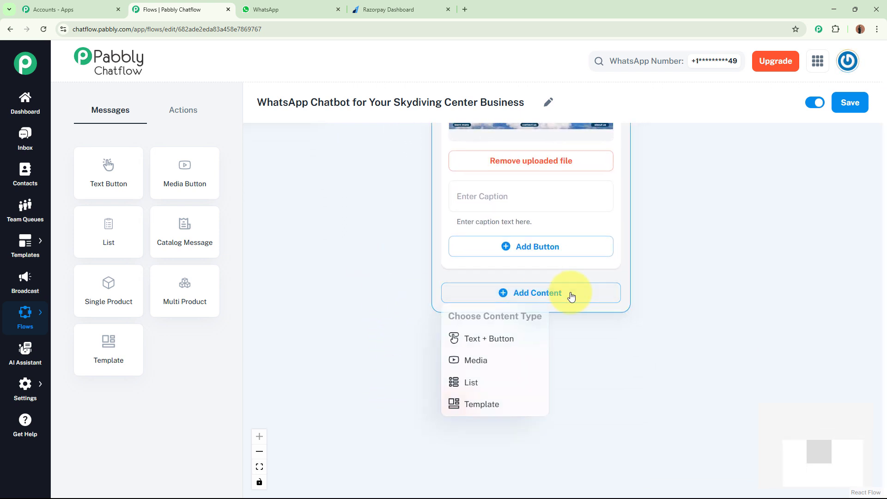
{"action": "left_click", "coordinate": [518, 340]}
{"action": "scroll", "coordinate": [302, 292], "scroll_direction": "down", "scroll_amount": 1}
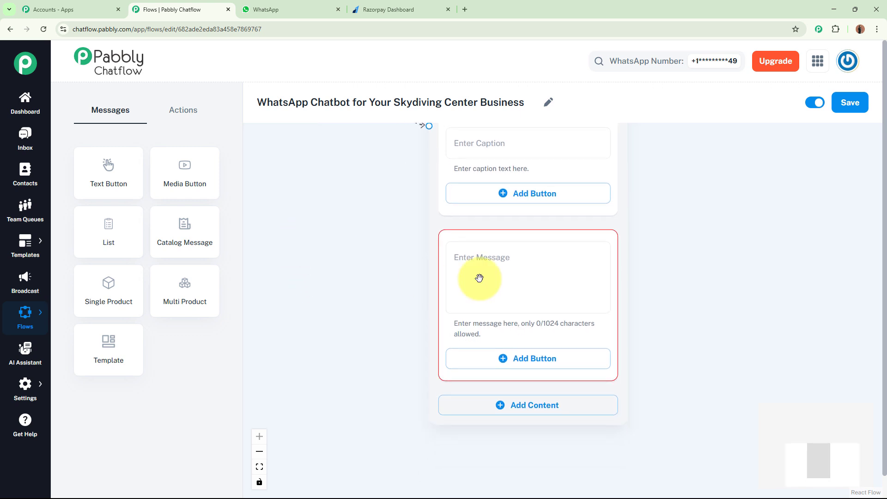
{"action": "left_click", "coordinate": [461, 255]}
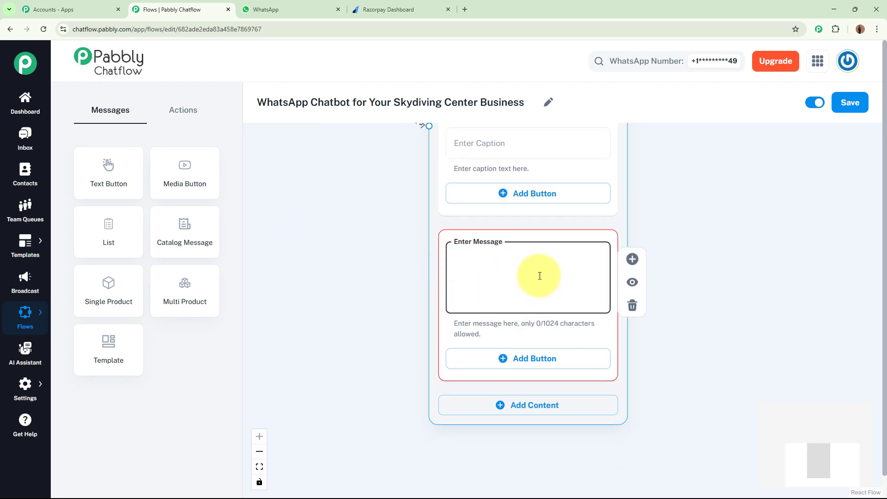
{"action": "key", "text": "ctrl+v"}
{"action": "scroll", "coordinate": [607, 256], "scroll_direction": "up", "scroll_amount": 2}
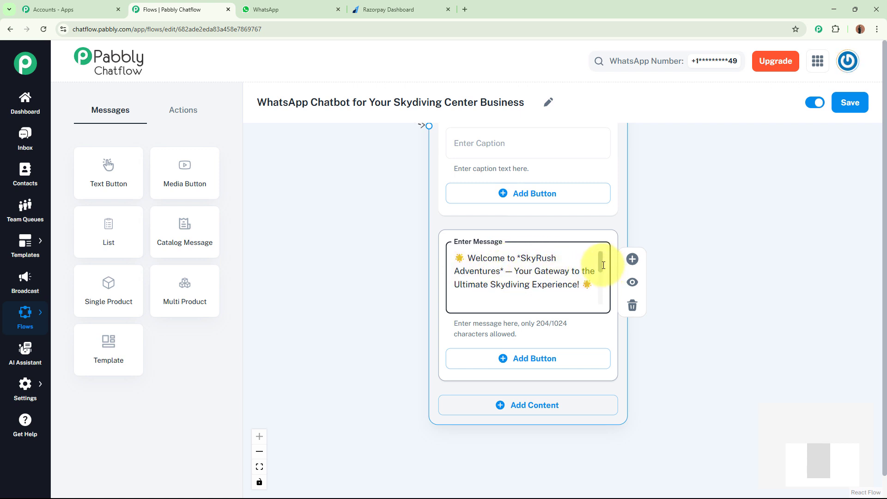
{"action": "left_click_drag", "start_coordinate": [603, 266], "coordinate": [600, 295]}
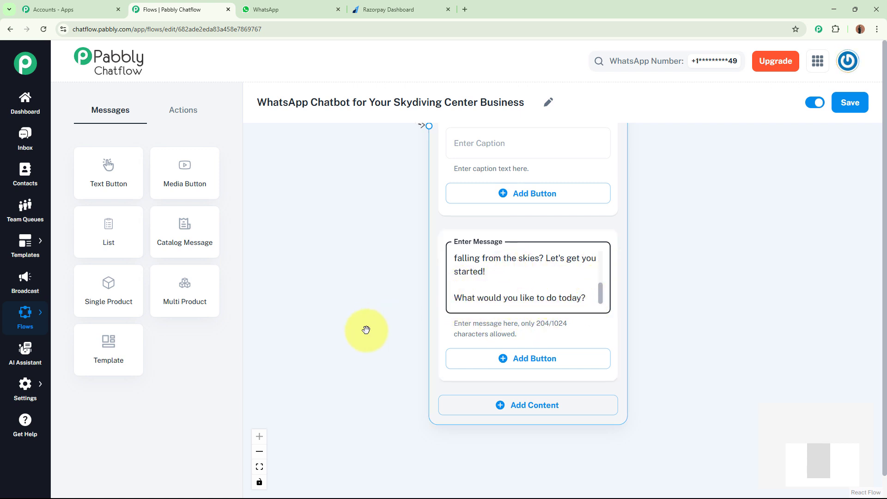
Step: Add three buttons to the welcome text, labelled Book a Skydiving, Learn Safety Info and View Pricing
{"action": "left_click_drag", "start_coordinate": [364, 331], "coordinate": [371, 277]}
{"action": "scroll", "coordinate": [371, 275], "scroll_direction": "down", "scroll_amount": 1}
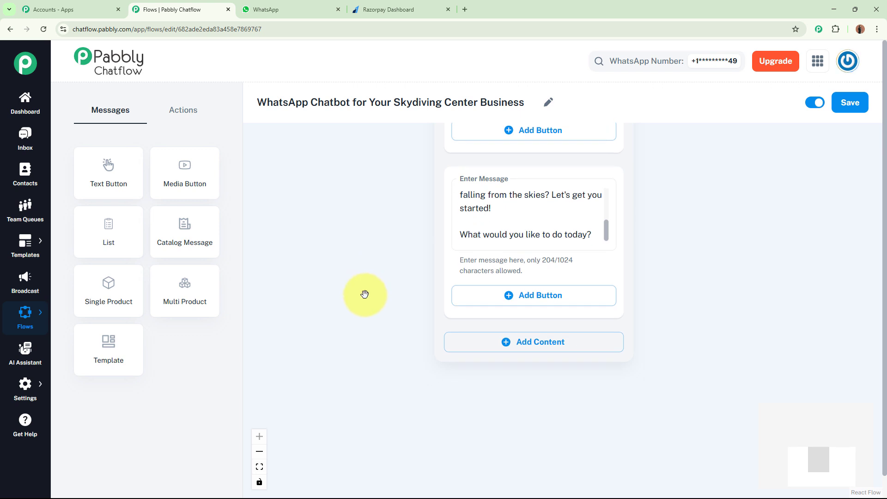
{"action": "left_click", "coordinate": [592, 300]}
{"action": "scroll", "coordinate": [365, 324], "scroll_direction": "down", "scroll_amount": 4}
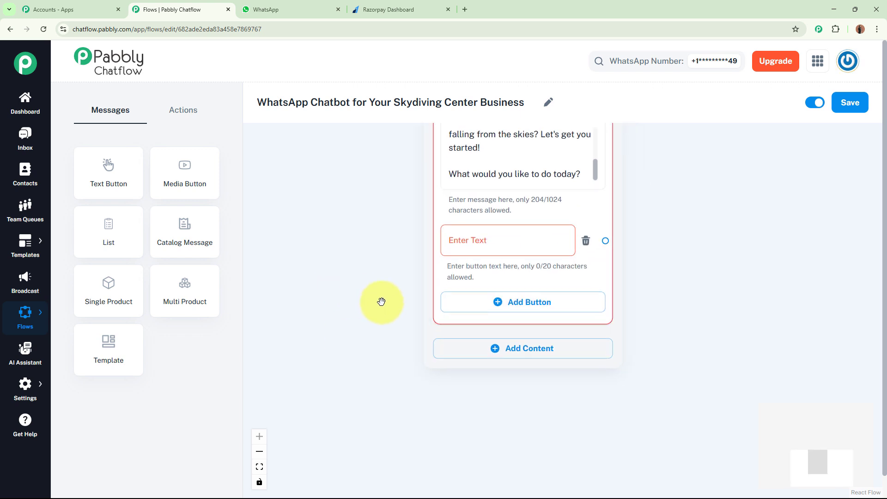
{"action": "left_click", "coordinate": [539, 306]}
{"action": "left_click", "coordinate": [533, 379]}
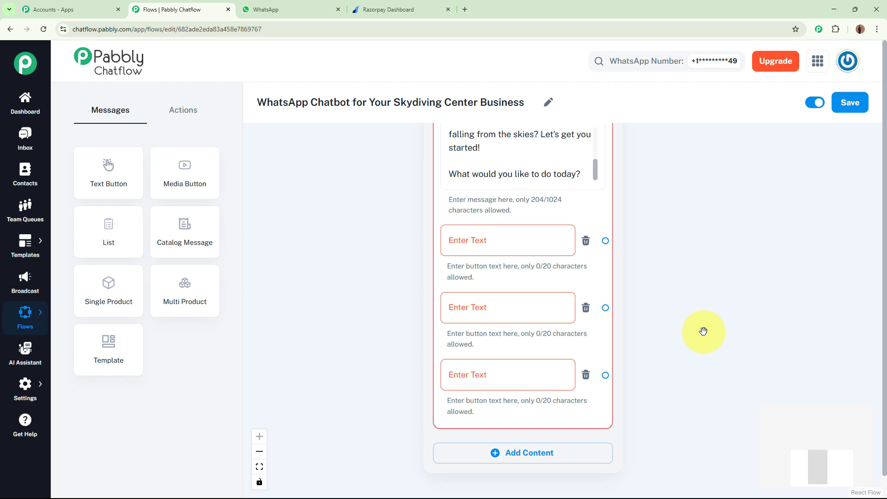
{"action": "left_click", "coordinate": [507, 241]}
{"action": "left_click", "coordinate": [490, 314]}
{"action": "left_click", "coordinate": [483, 381]}
{"action": "left_click", "coordinate": [328, 326]}
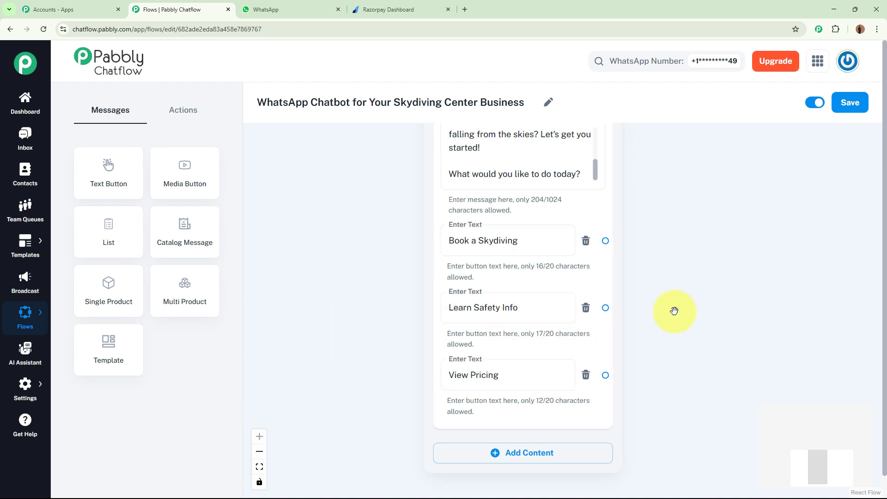
{"action": "left_click", "coordinate": [487, 242]}
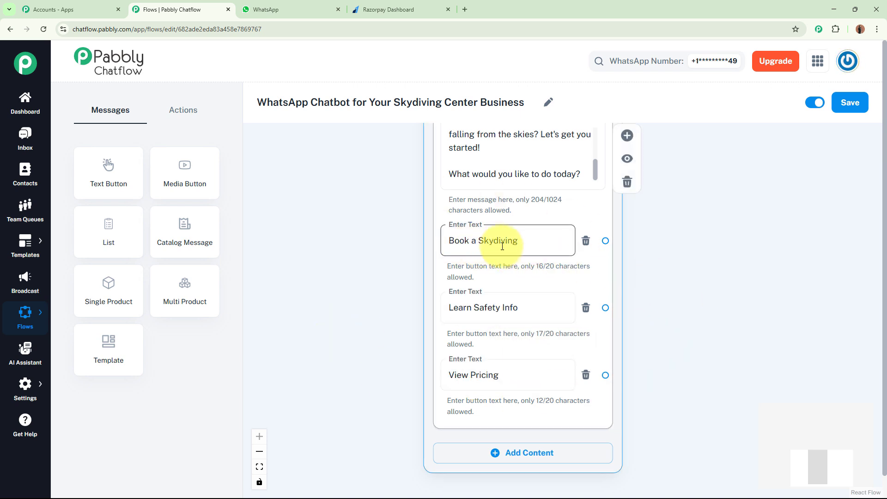
{"action": "left_click", "coordinate": [460, 307]}
{"action": "left_click", "coordinate": [499, 370]}
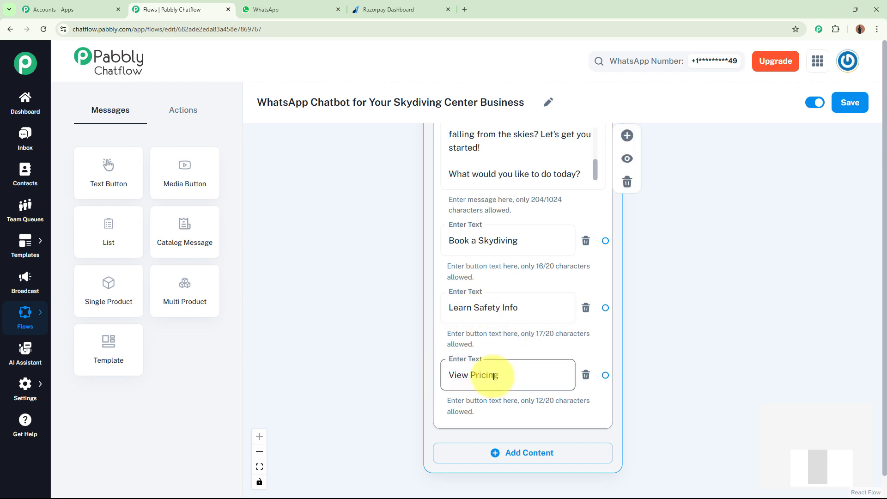
{"action": "left_click", "coordinate": [688, 313]}
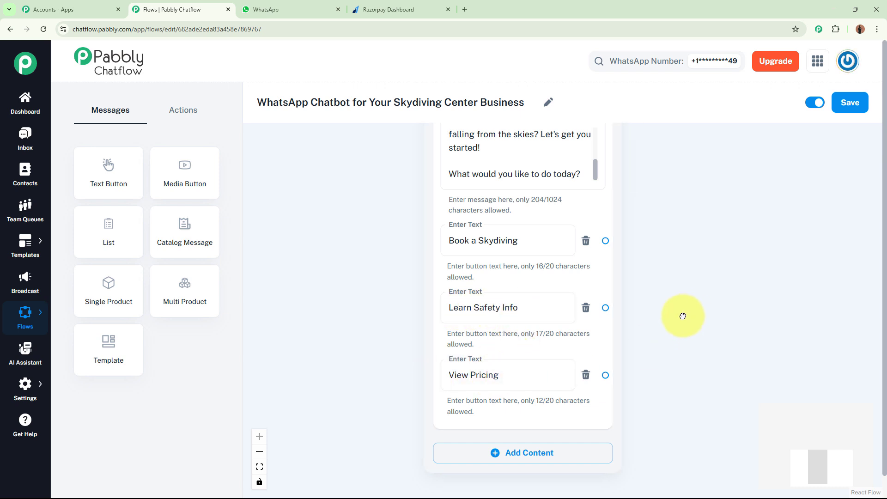
{"action": "left_click_drag", "start_coordinate": [683, 316], "coordinate": [589, 328]}
{"action": "left_click", "coordinate": [428, 261]}
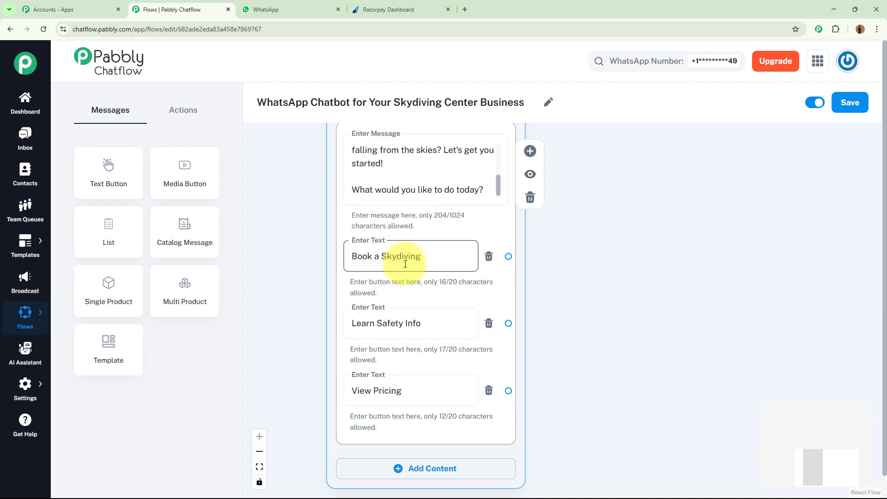
{"action": "left_click", "coordinate": [583, 284]}
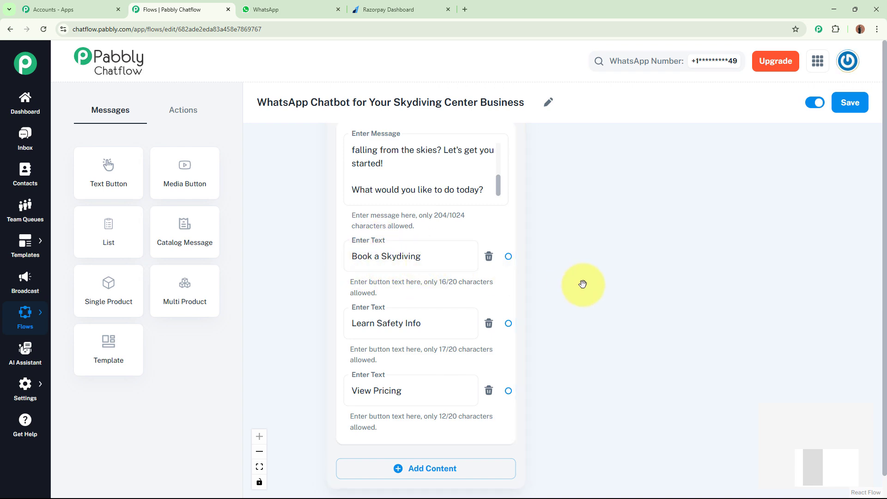
Step: Examine the Book Your Skydiving Adventure - SkyRush payment page in Razorpay, and return to the Pabbly Chatflow flow
{"action": "left_click", "coordinate": [401, 11]}
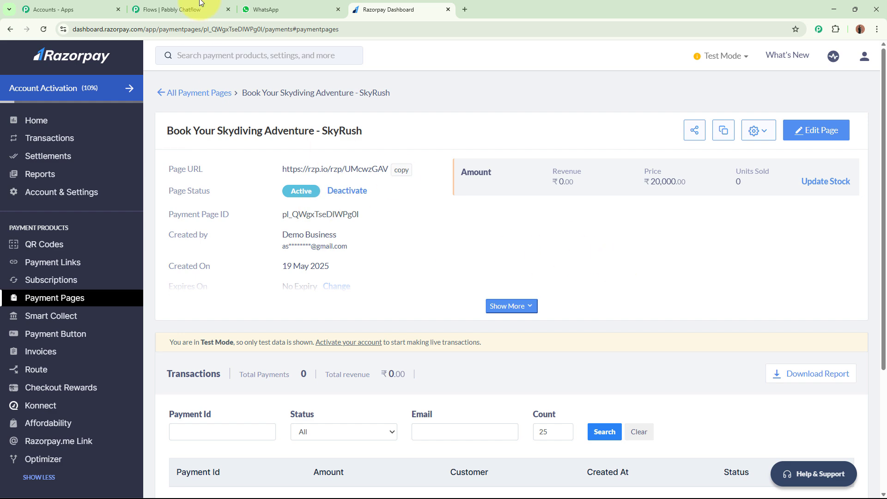
{"action": "left_click", "coordinate": [180, 9]}
{"action": "left_click", "coordinate": [358, 257]}
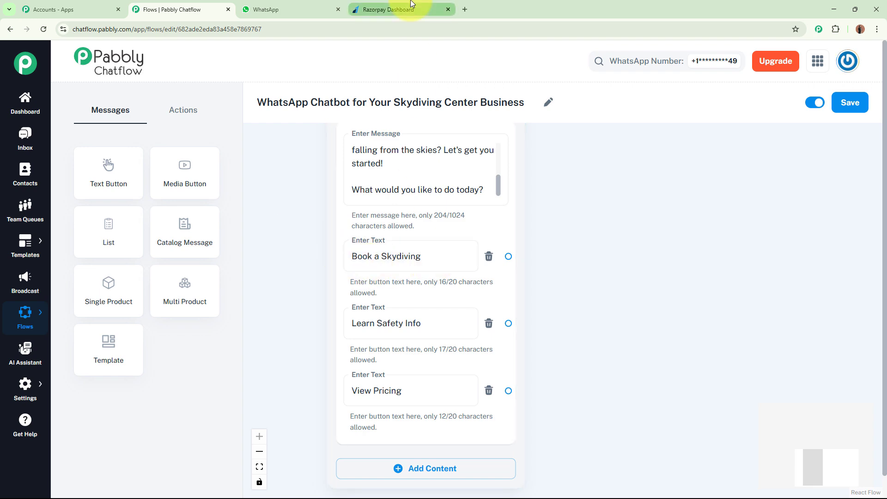
{"action": "left_click", "coordinate": [388, 10]}
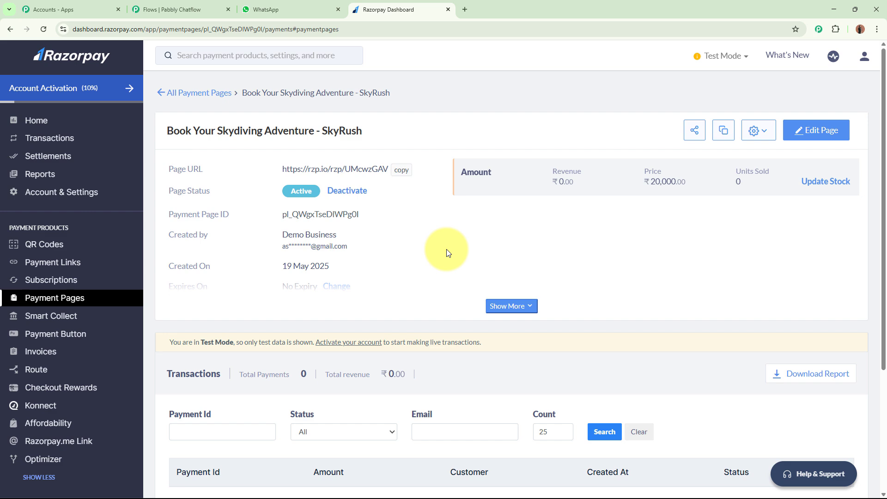
{"action": "left_click", "coordinate": [190, 9]}
Step: Link the Book a Skydiving button to a new Text + Button message containing the booking text that asks for a payment confirmation reply
{"action": "left_click_drag", "start_coordinate": [683, 322], "coordinate": [629, 314]}
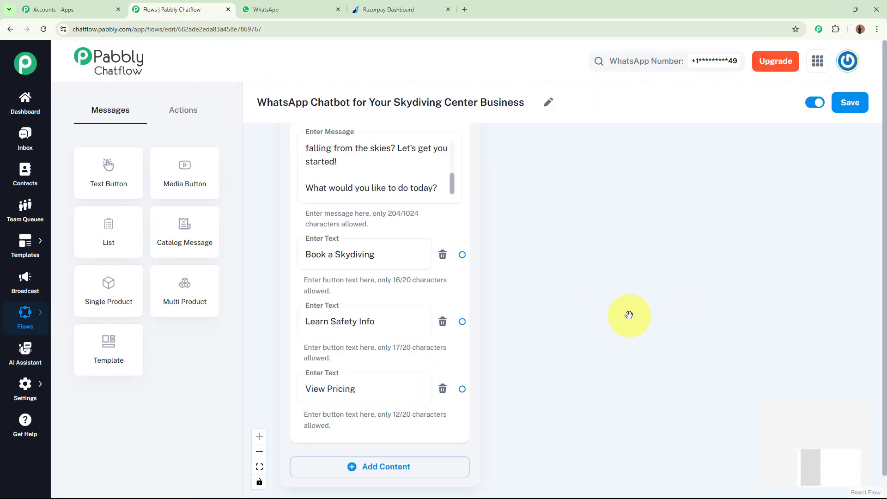
{"action": "left_click_drag", "start_coordinate": [462, 255], "coordinate": [619, 197]}
{"action": "left_click", "coordinate": [652, 223]}
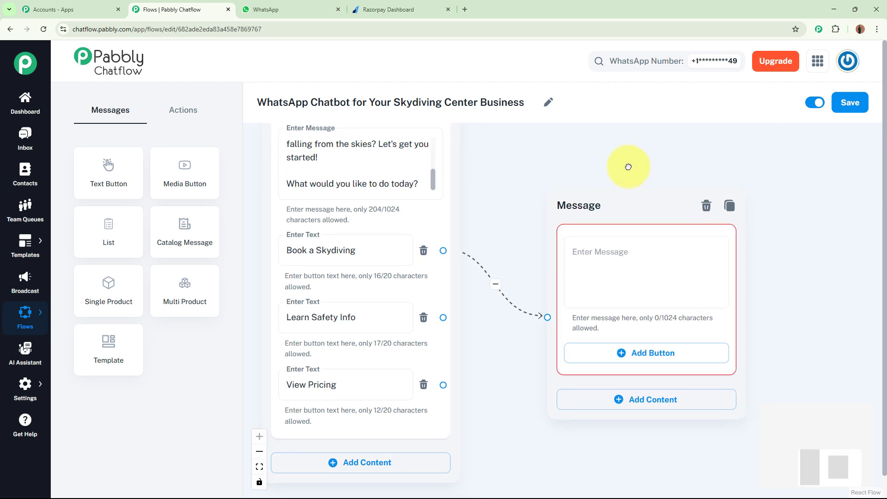
{"action": "left_click", "coordinate": [592, 270]}
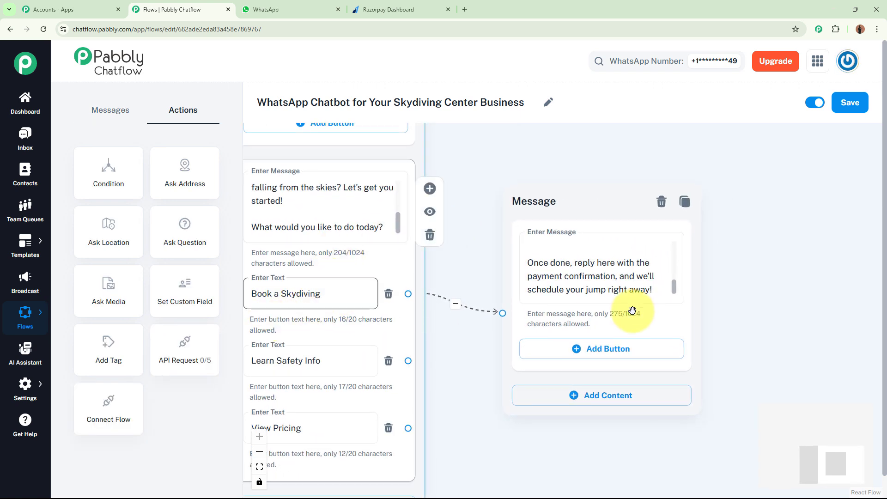
Step: Check the booking message's text and payment link, and add a button labelled 📞Contact Us! to that message
{"action": "left_click", "coordinate": [622, 286]}
{"action": "left_click_drag", "start_coordinate": [673, 287], "coordinate": [676, 230]}
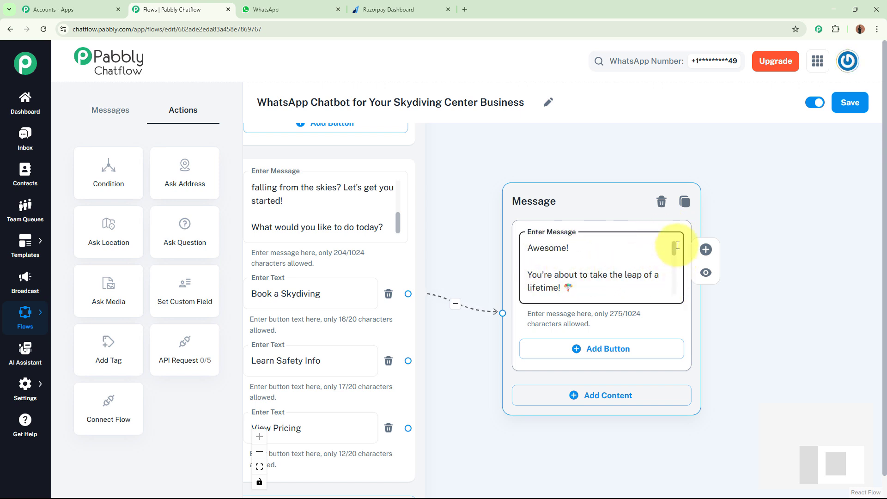
{"action": "left_click_drag", "start_coordinate": [673, 249], "coordinate": [673, 277]}
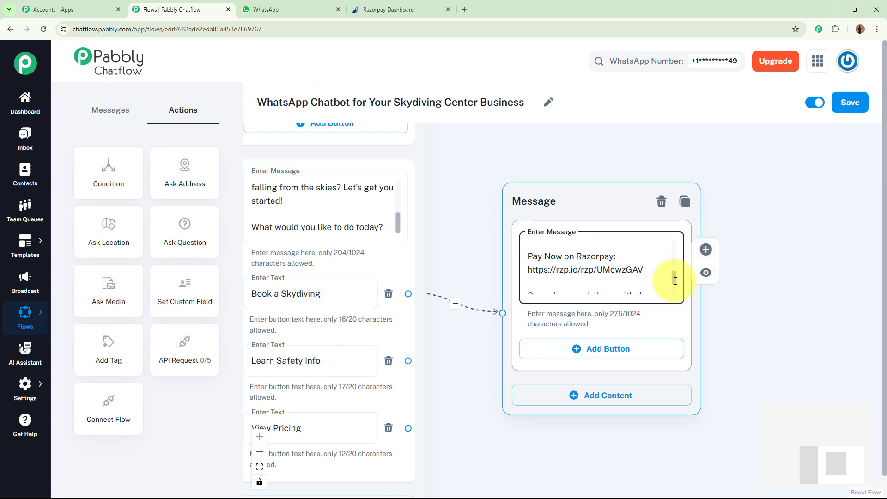
{"action": "left_click_drag", "start_coordinate": [671, 279], "coordinate": [673, 232]}
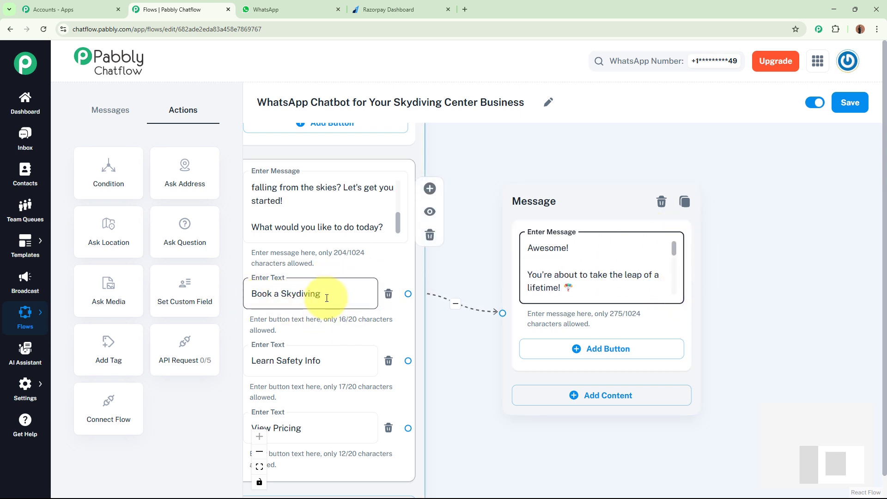
{"action": "left_click_drag", "start_coordinate": [471, 440], "coordinate": [446, 402]}
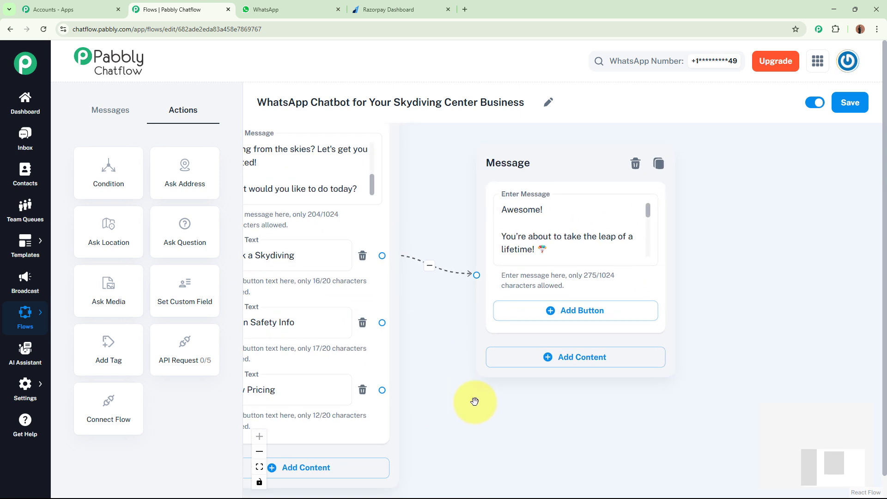
{"action": "left_click", "coordinate": [562, 310]}
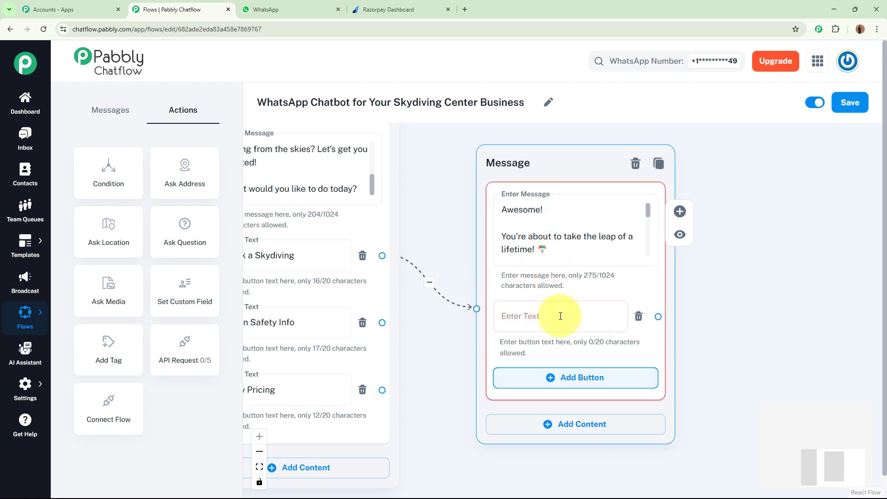
{"action": "left_click", "coordinate": [541, 324]}
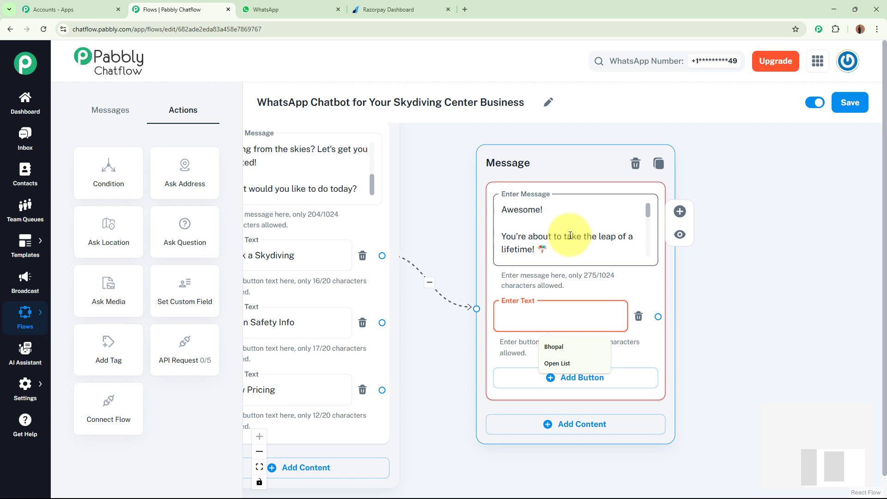
{"action": "type", "text": "Co"}
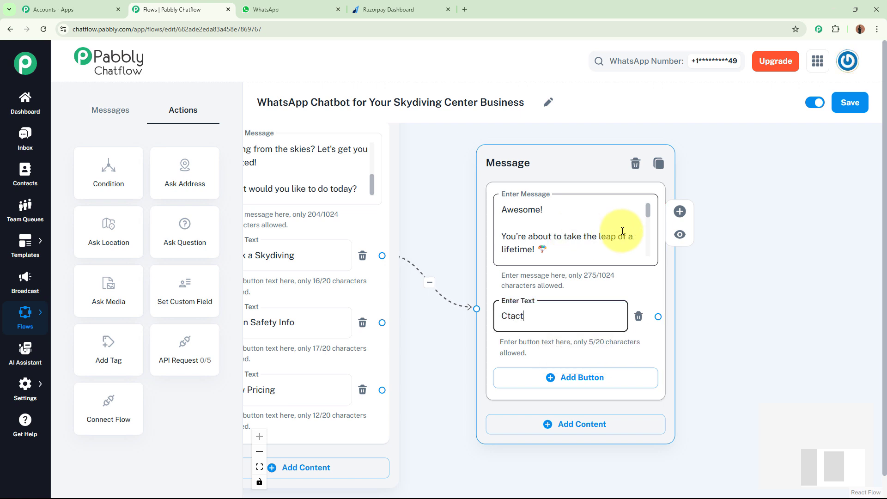
{"action": "key", "text": "ctrl+a"}
{"action": "type", "text": "📞Contact Us!"}
{"action": "left_click", "coordinate": [739, 353]}
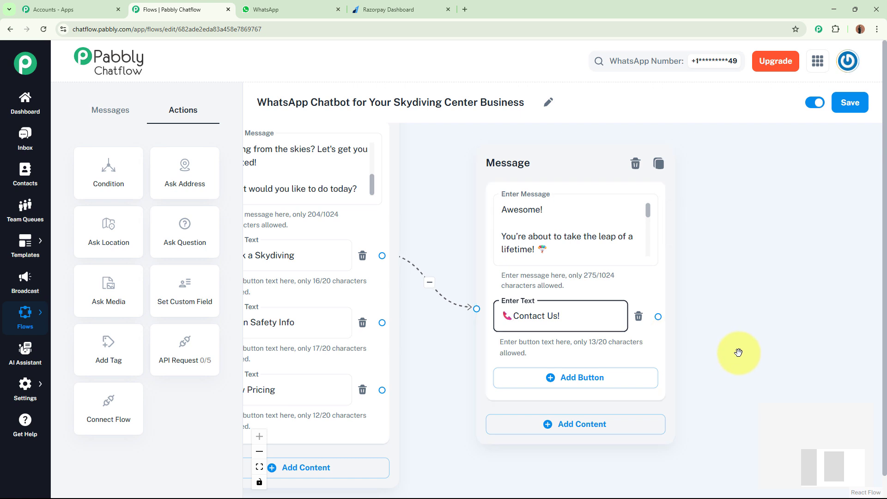
{"action": "left_click", "coordinate": [738, 351]}
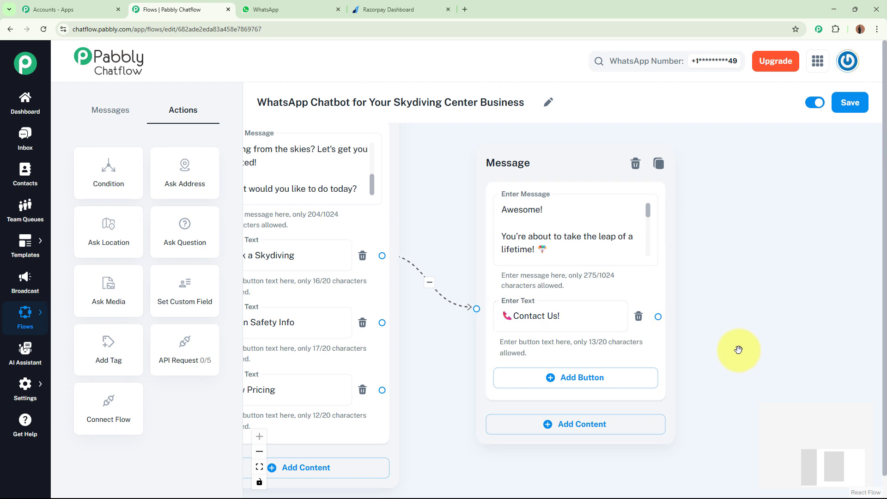
Step: Link the booking message's Contact Us! button to a new Text + Button message containing the personalized-help text with the support contact details
{"action": "left_click_drag", "start_coordinate": [739, 349], "coordinate": [592, 361]}
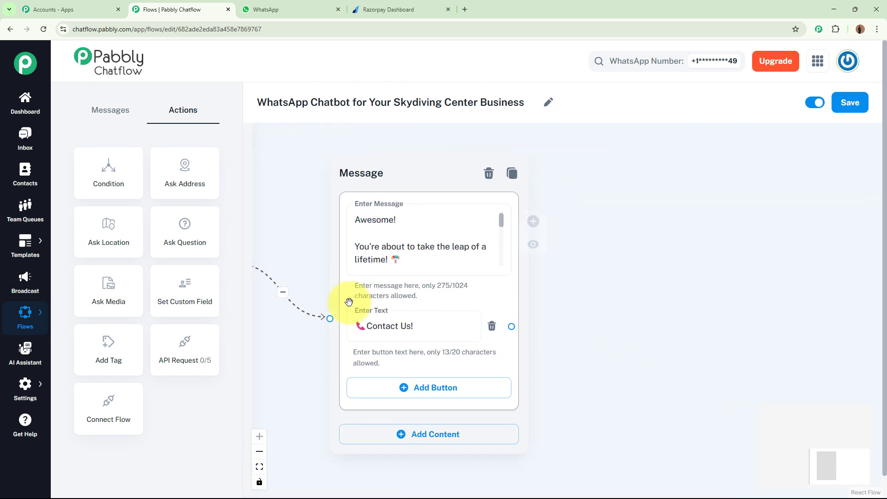
{"action": "left_click_drag", "start_coordinate": [513, 326], "coordinate": [647, 240]}
{"action": "left_click", "coordinate": [721, 277]}
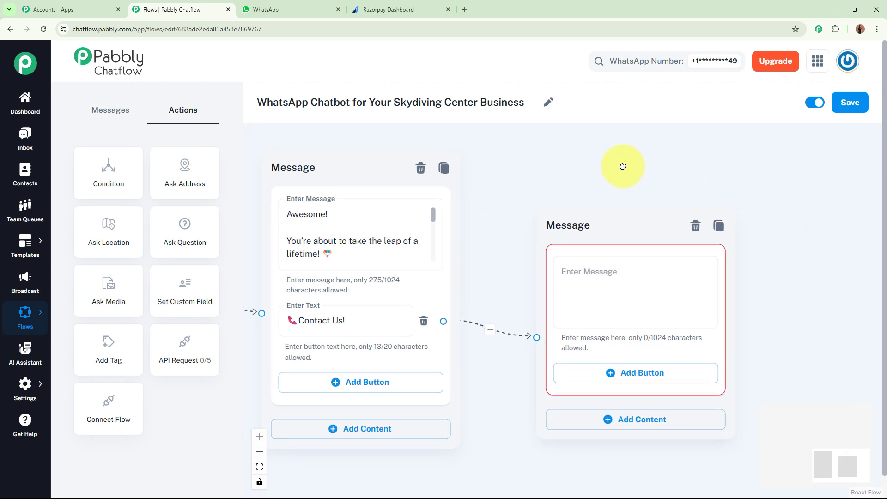
{"action": "left_click", "coordinate": [569, 258]}
{"action": "key", "text": "ctrl+v"}
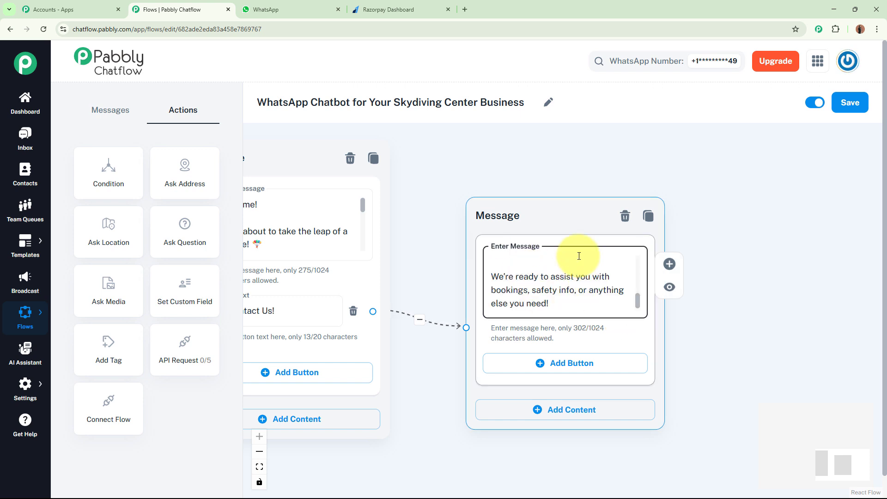
Step: Remove the spaces within the phone number in the contact message, keeping the one after the country code
{"action": "left_click_drag", "start_coordinate": [638, 299], "coordinate": [639, 258]}
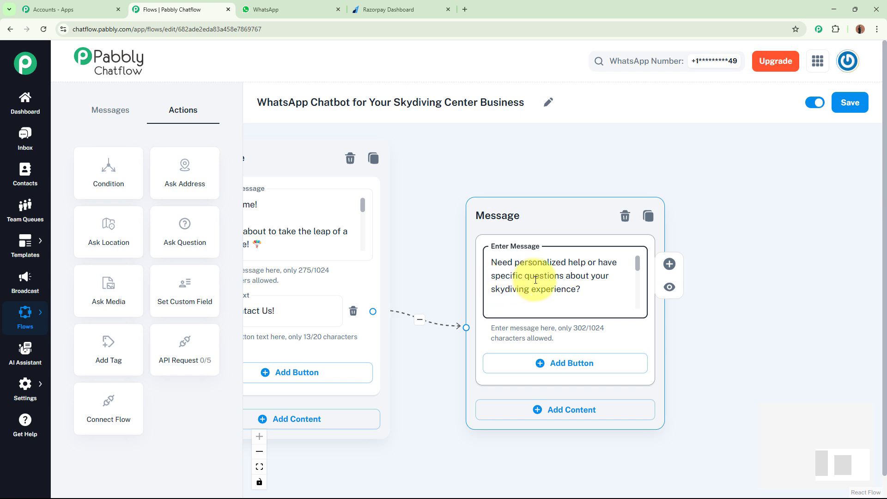
{"action": "left_click_drag", "start_coordinate": [638, 267], "coordinate": [637, 290]}
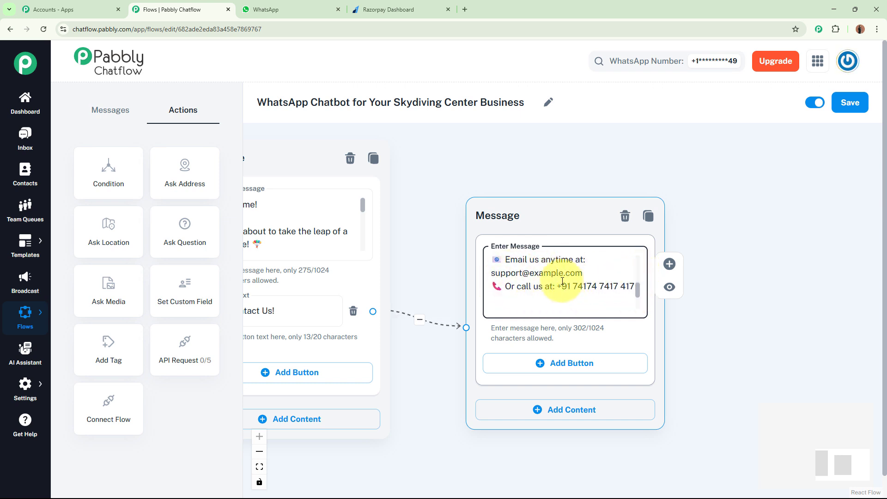
{"action": "left_click", "coordinate": [764, 332]}
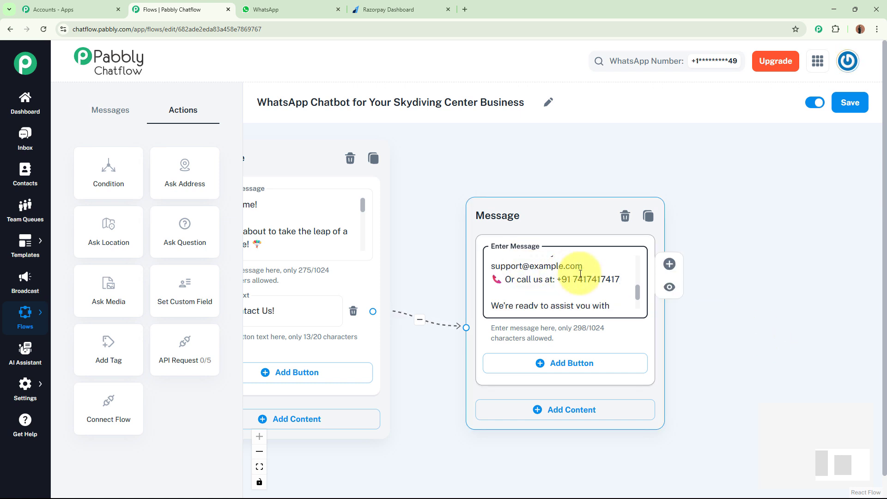
{"action": "left_click", "coordinate": [798, 323]}
{"action": "left_click", "coordinate": [571, 263]}
{"action": "left_click", "coordinate": [756, 323]}
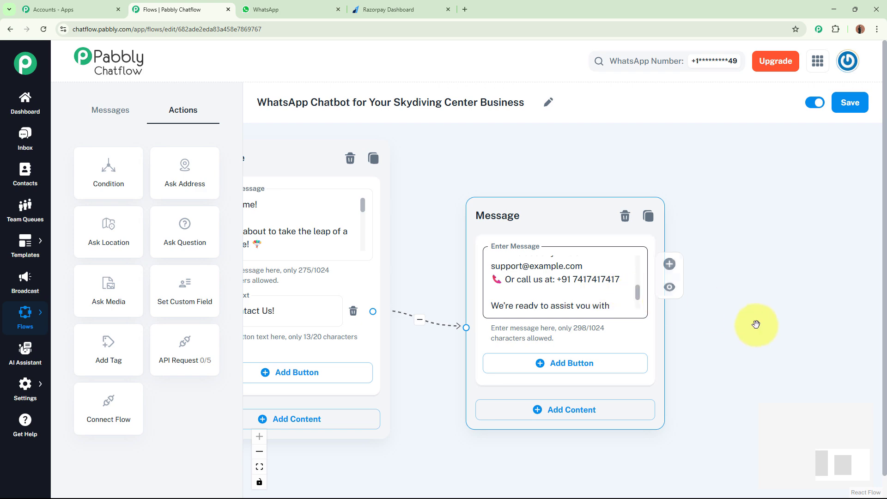
Step: Move the booking message and the contact message higher on the canvas to free space beneath them
{"action": "scroll", "coordinate": [748, 324], "scroll_direction": "down", "scroll_amount": 3}
{"action": "scroll", "coordinate": [542, 445], "scroll_direction": "down", "scroll_amount": 2}
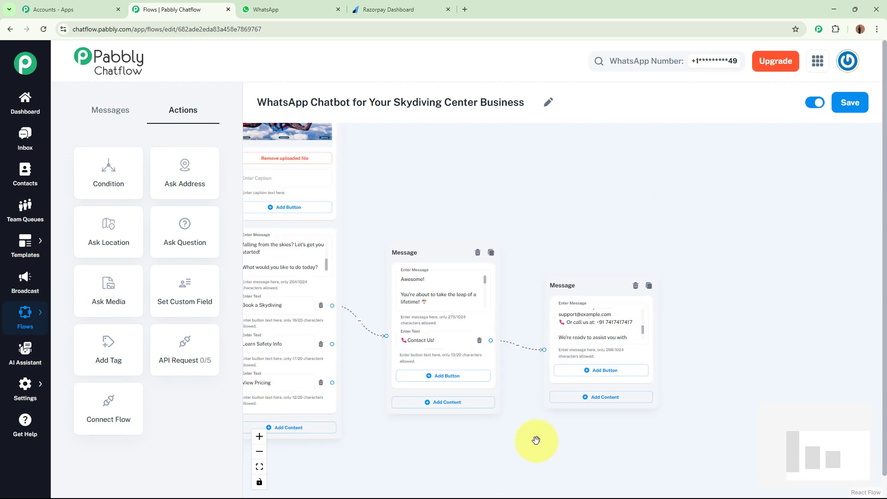
{"action": "left_click_drag", "start_coordinate": [534, 440], "coordinate": [581, 448]}
{"action": "left_click_drag", "start_coordinate": [471, 259], "coordinate": [468, 196]}
{"action": "left_click_drag", "start_coordinate": [624, 293], "coordinate": [624, 229]}
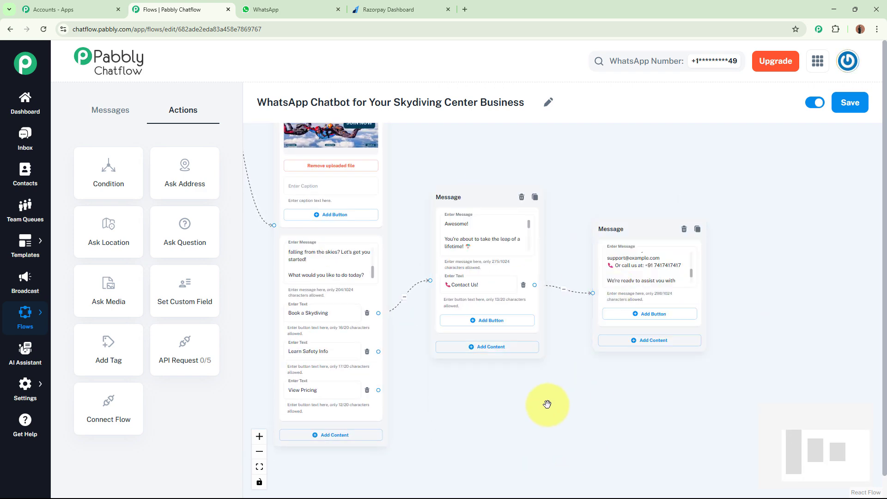
Step: Link the Learn Safety Info button to a new Text + Button message and place it just below the booking message
{"action": "left_click_drag", "start_coordinate": [547, 404], "coordinate": [705, 399]}
{"action": "scroll", "coordinate": [602, 389], "scroll_direction": "up", "scroll_amount": 3}
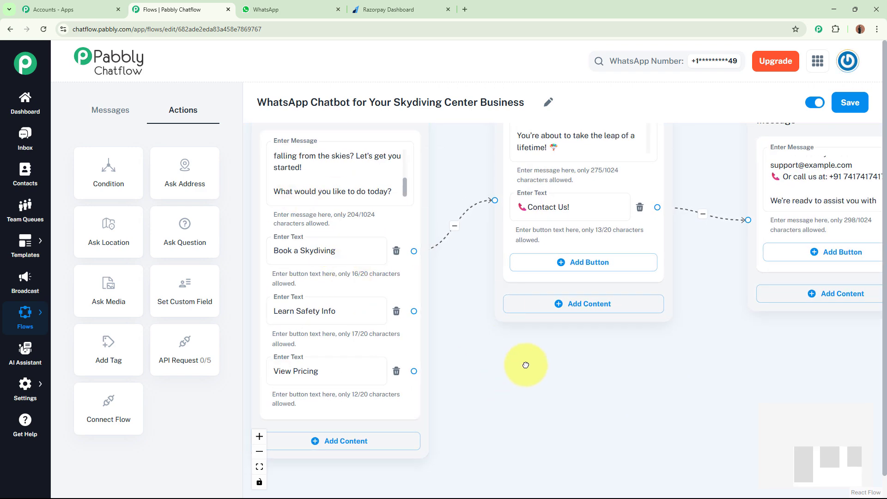
{"action": "scroll", "coordinate": [535, 330], "scroll_direction": "up", "scroll_amount": 1}
{"action": "left_click_drag", "start_coordinate": [525, 364], "coordinate": [537, 384]}
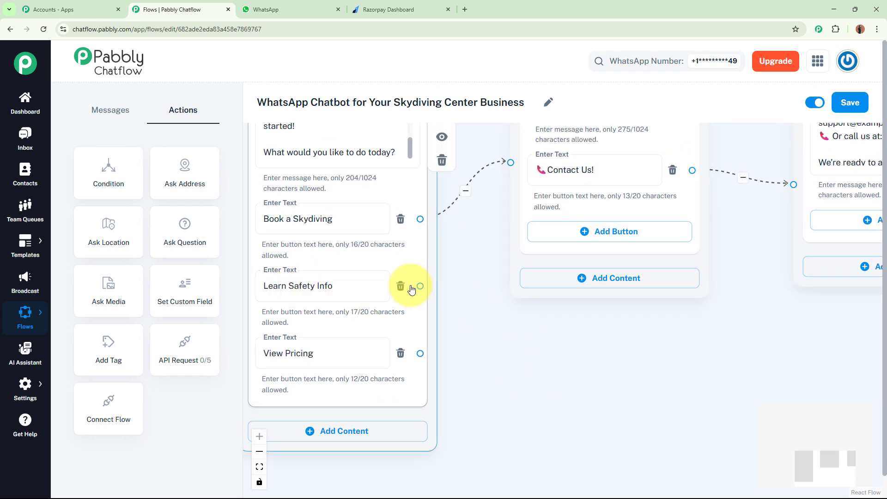
{"action": "left_click_drag", "start_coordinate": [421, 286], "coordinate": [601, 383]}
{"action": "left_click", "coordinate": [548, 409]}
{"action": "left_click_drag", "start_coordinate": [502, 382], "coordinate": [439, 230]}
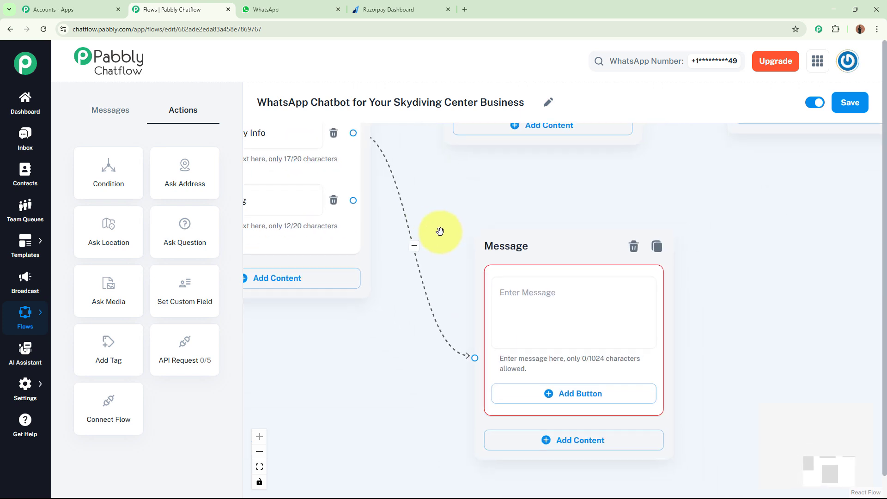
{"action": "left_click_drag", "start_coordinate": [520, 246], "coordinate": [488, 187]}
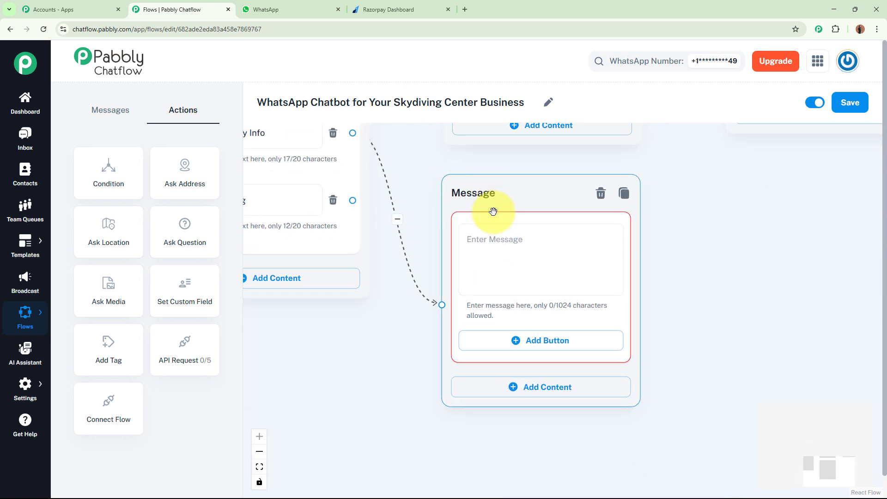
Step: Fill the new message with the safety text and enclose SkyRush Adventures in asterisks in its first line
{"action": "left_click", "coordinate": [596, 251]}
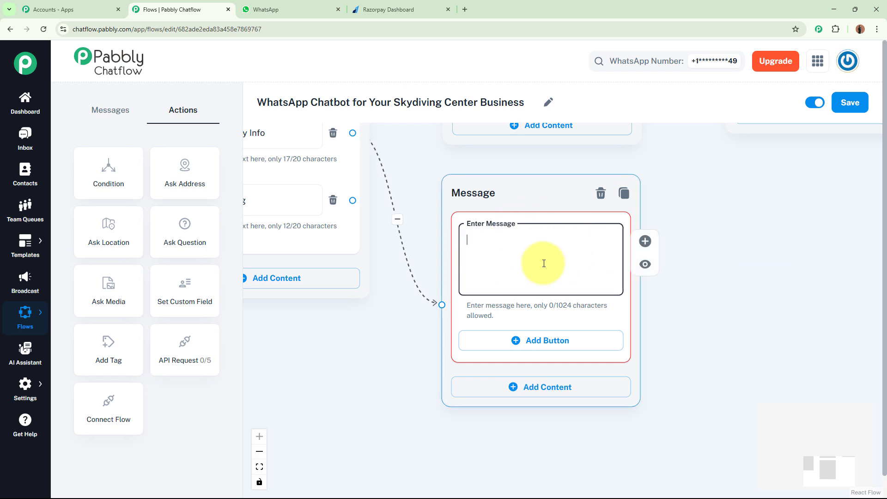
{"action": "key", "text": "ctrl+v"}
{"action": "scroll", "coordinate": [613, 249], "scroll_direction": "up", "scroll_amount": 5}
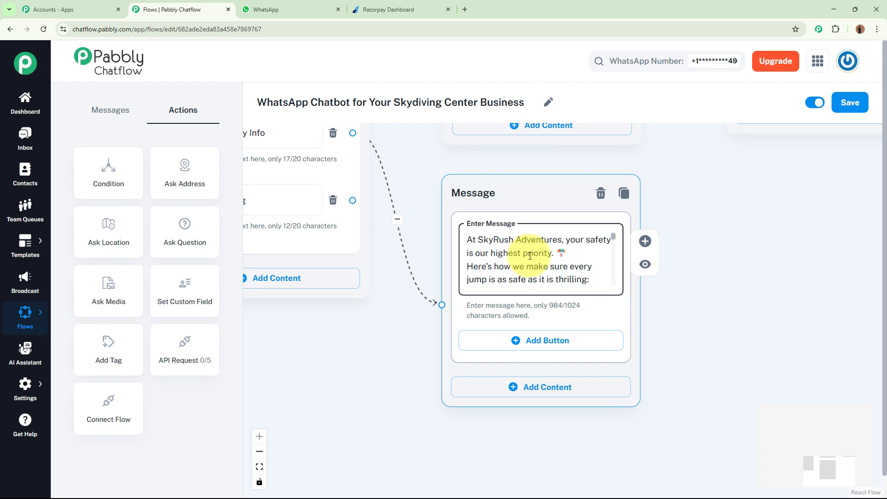
{"action": "left_click", "coordinate": [479, 237]}
{"action": "left_click", "coordinate": [562, 240]}
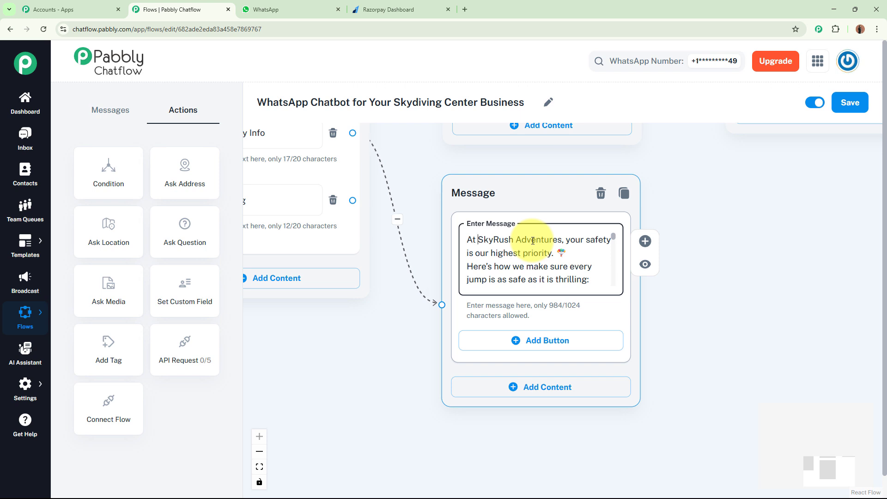
{"action": "type", "text": "*"}
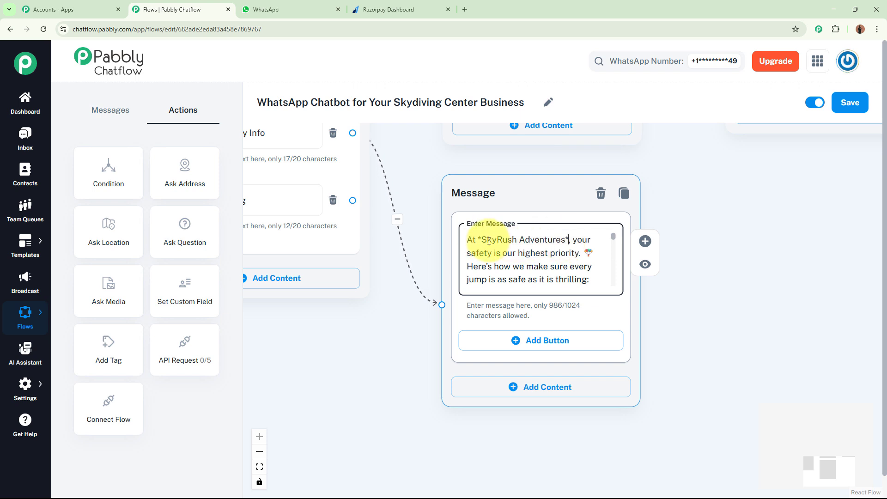
{"action": "left_click_drag", "start_coordinate": [613, 238], "coordinate": [608, 298]}
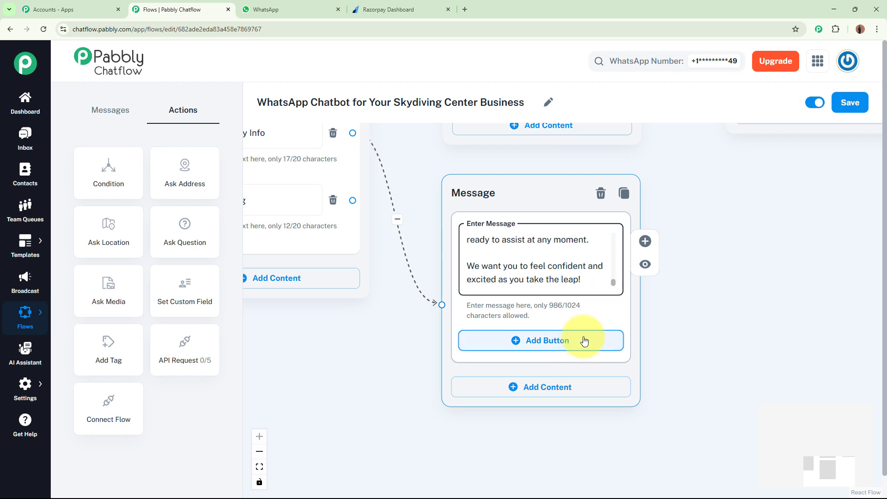
Step: Add a button labelled 📞Contact Us! to the safety message
{"action": "left_click_drag", "start_coordinate": [703, 245], "coordinate": [678, 179]}
{"action": "left_click", "coordinate": [547, 194]}
{"action": "left_click", "coordinate": [555, 341]}
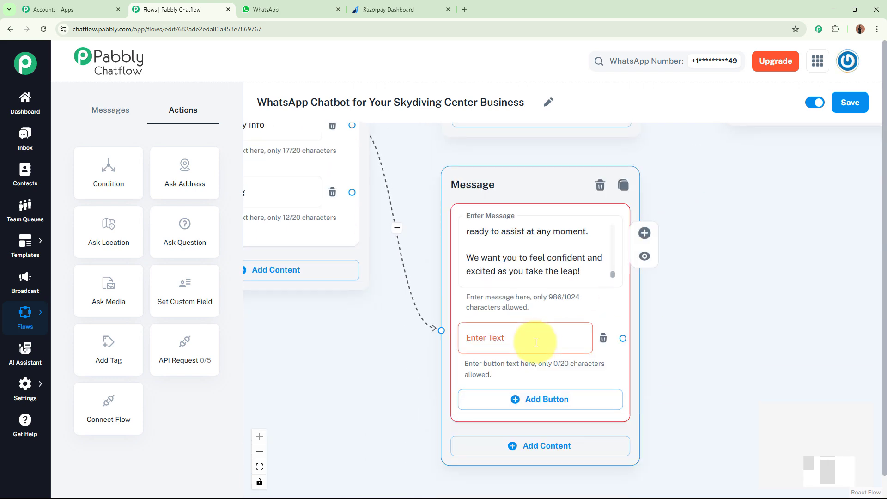
{"action": "left_click", "coordinate": [536, 342]}
{"action": "type", "text": "📞Contact Us!"}
{"action": "left_click", "coordinate": [757, 341]}
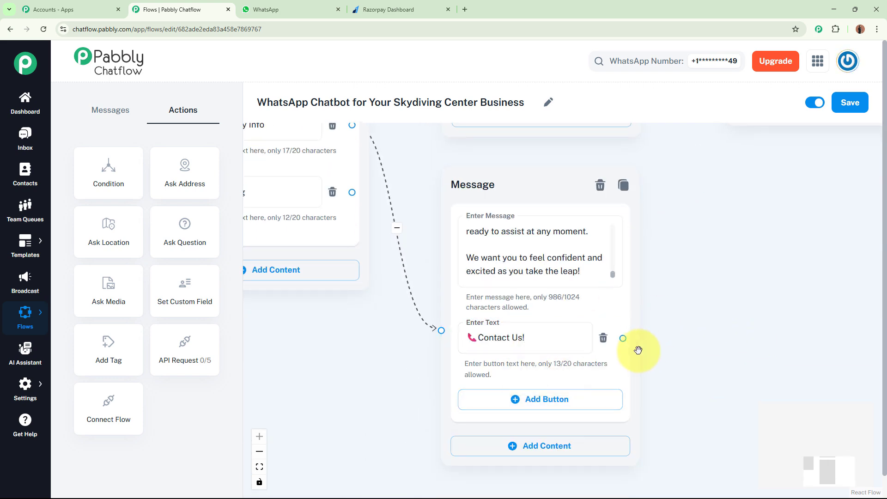
Step: Connect the safety message's Contact Us! button to the existing contact message, and move the contact message down between the two linked messages
{"action": "left_click_drag", "start_coordinate": [623, 339], "coordinate": [725, 149]}
{"action": "scroll", "coordinate": [703, 296], "scroll_direction": "down", "scroll_amount": 2}
{"action": "left_click_drag", "start_coordinate": [706, 408], "coordinate": [633, 359]}
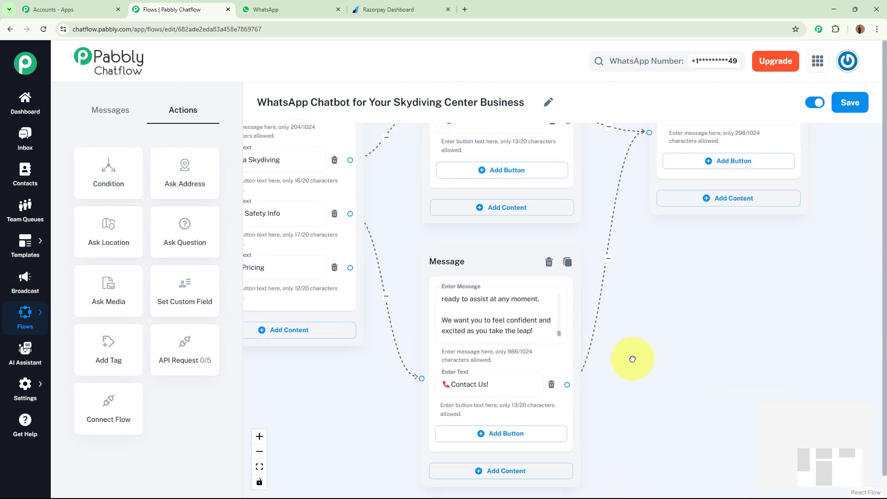
{"action": "scroll", "coordinate": [647, 356], "scroll_direction": "down", "scroll_amount": 2}
{"action": "scroll", "coordinate": [696, 312], "scroll_direction": "down", "scroll_amount": 1}
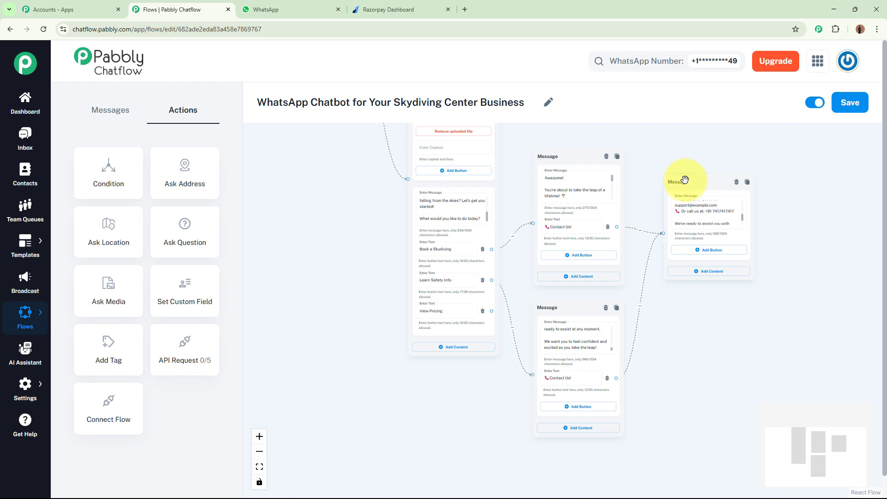
{"action": "left_click_drag", "start_coordinate": [685, 179], "coordinate": [683, 259]}
Step: Link the View Pricing button to a new Text + Button message placed just below the safety message
{"action": "left_click_drag", "start_coordinate": [524, 366], "coordinate": [544, 352]}
{"action": "scroll", "coordinate": [589, 282], "scroll_direction": "up", "scroll_amount": 2}
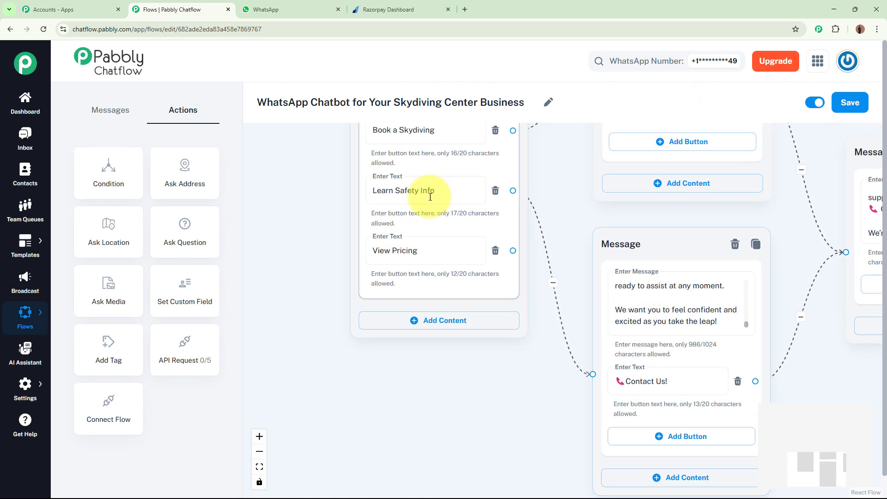
{"action": "left_click", "coordinate": [450, 388]}
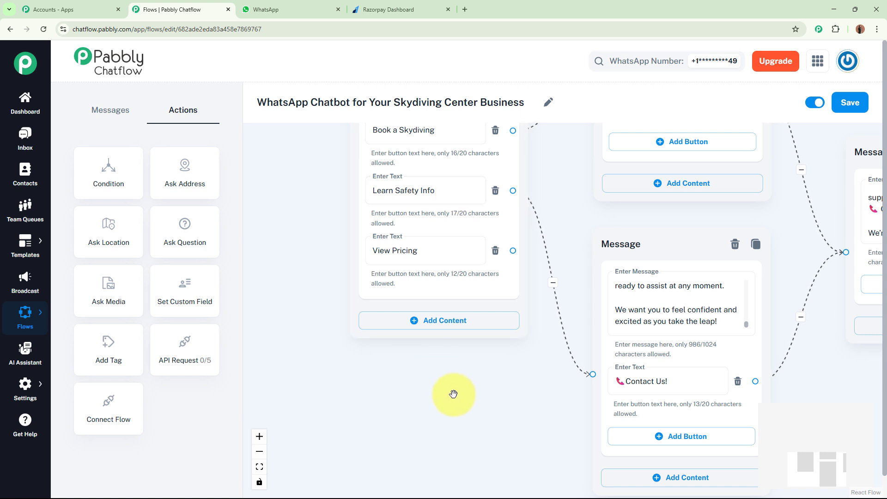
{"action": "left_click_drag", "start_coordinate": [453, 394], "coordinate": [421, 284]}
{"action": "left_click_drag", "start_coordinate": [481, 141], "coordinate": [536, 431]}
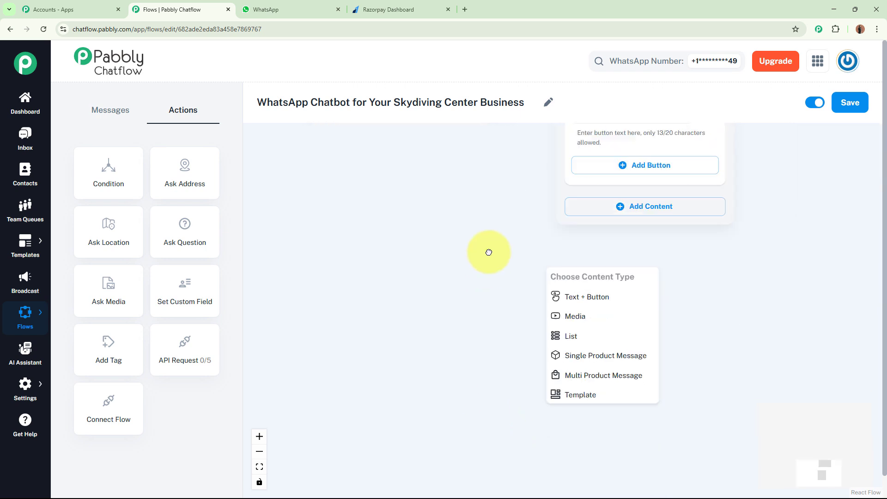
{"action": "left_click", "coordinate": [586, 296]}
Step: Fill the new message with the skydiving package pricing text and check it from its first line
{"action": "left_click", "coordinate": [606, 318]}
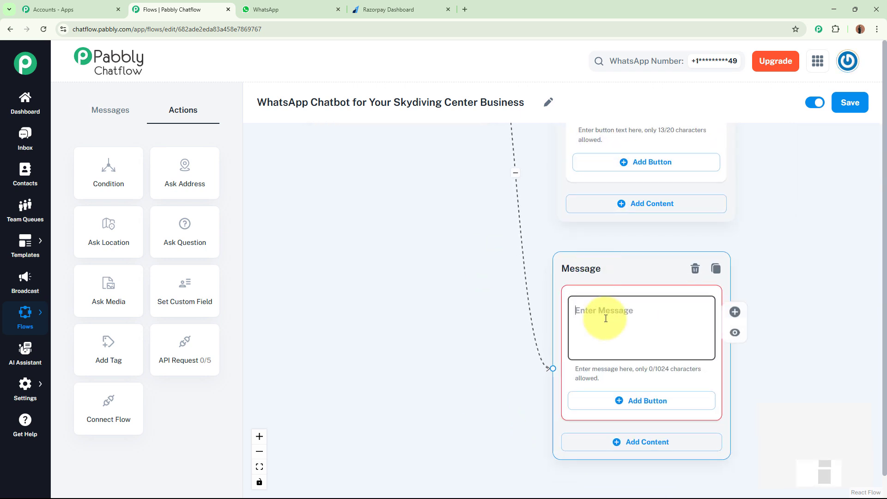
{"action": "left_click", "coordinate": [537, 282]}
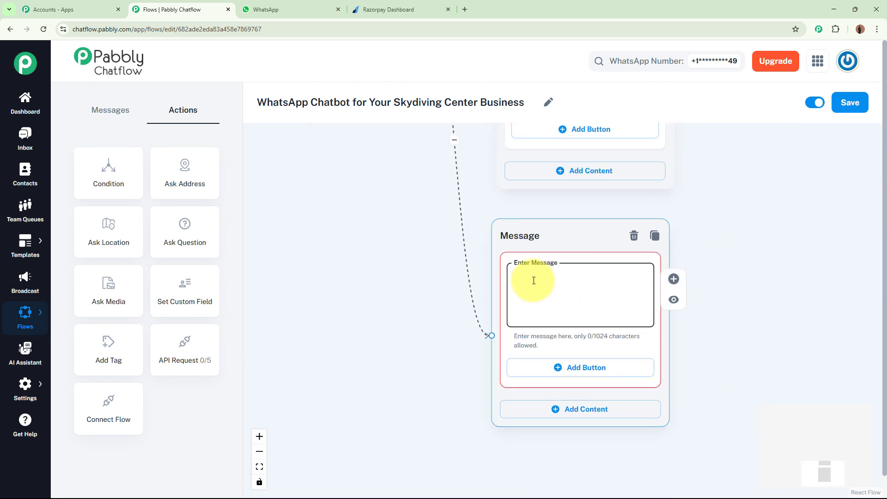
{"action": "key", "text": "ctrl+v"}
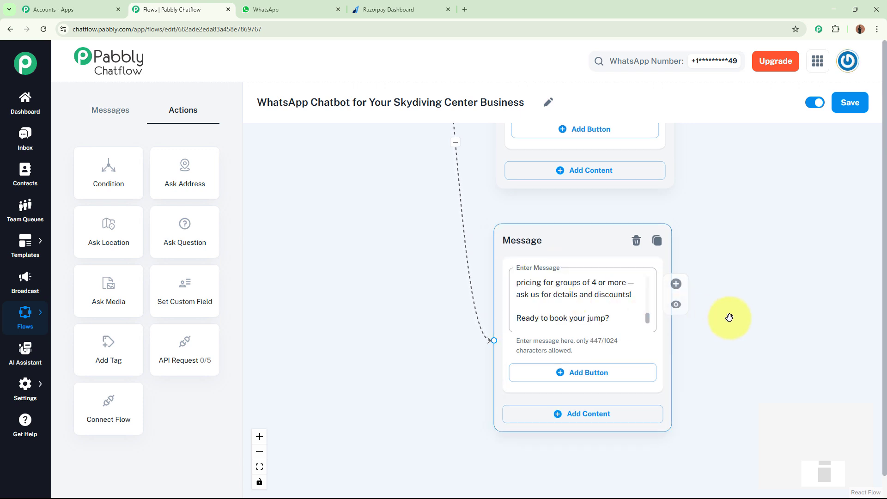
{"action": "scroll", "coordinate": [729, 317], "scroll_direction": "up", "scroll_amount": 1}
{"action": "left_click_drag", "start_coordinate": [638, 319], "coordinate": [630, 253]}
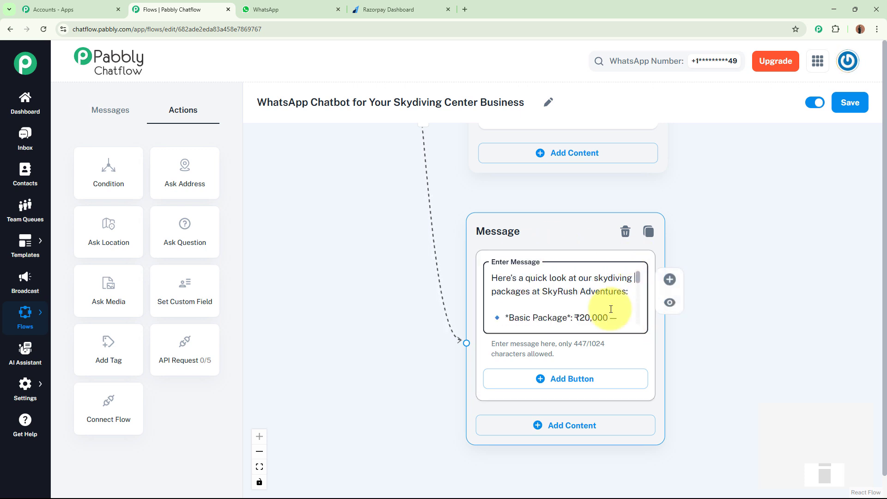
{"action": "left_click", "coordinate": [748, 301]}
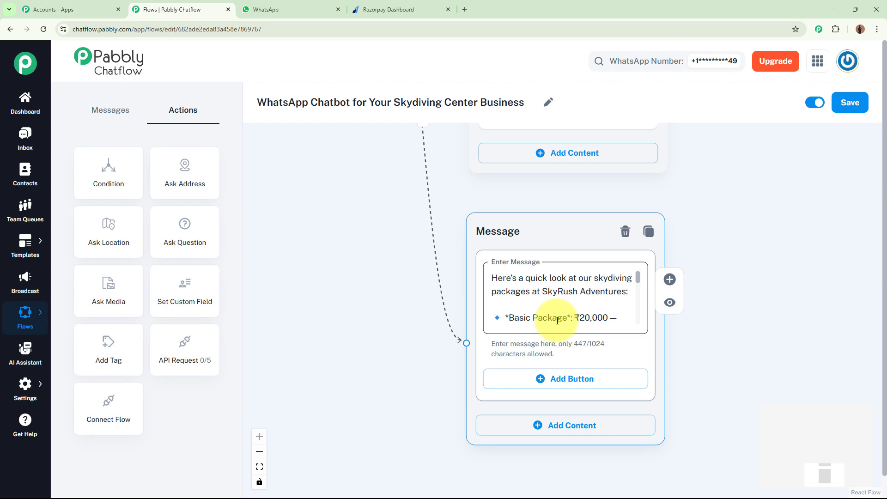
Step: Add a button labelled Book a Skydiving, copied from the main menu, to the pricing message and connect it to the existing booking message
{"action": "left_click", "coordinate": [562, 386]}
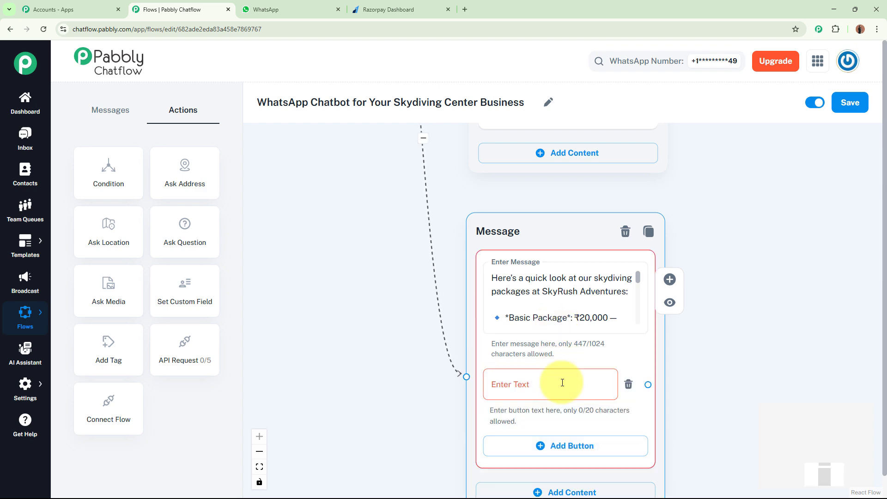
{"action": "left_click_drag", "start_coordinate": [719, 224], "coordinate": [739, 407]}
{"action": "left_click_drag", "start_coordinate": [801, 312], "coordinate": [816, 428]}
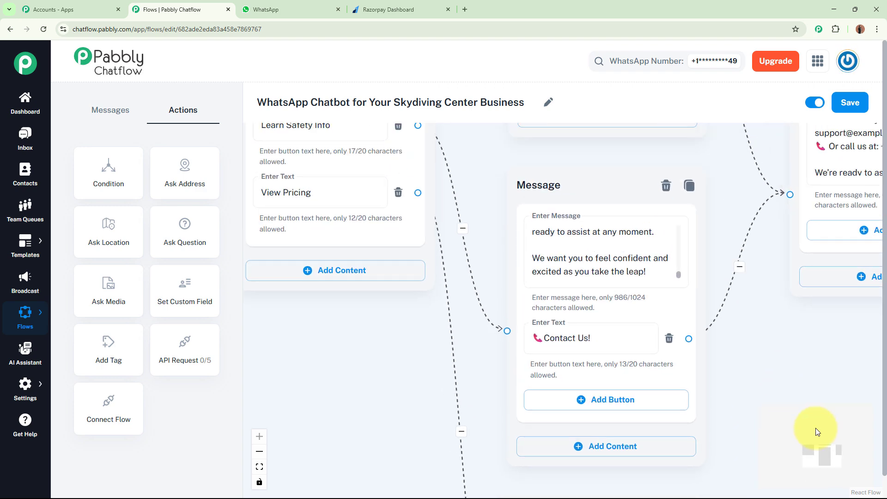
{"action": "left_click_drag", "start_coordinate": [346, 176], "coordinate": [390, 234]}
{"action": "left_click_drag", "start_coordinate": [257, 214], "coordinate": [263, 294]}
{"action": "left_click", "coordinate": [375, 198]}
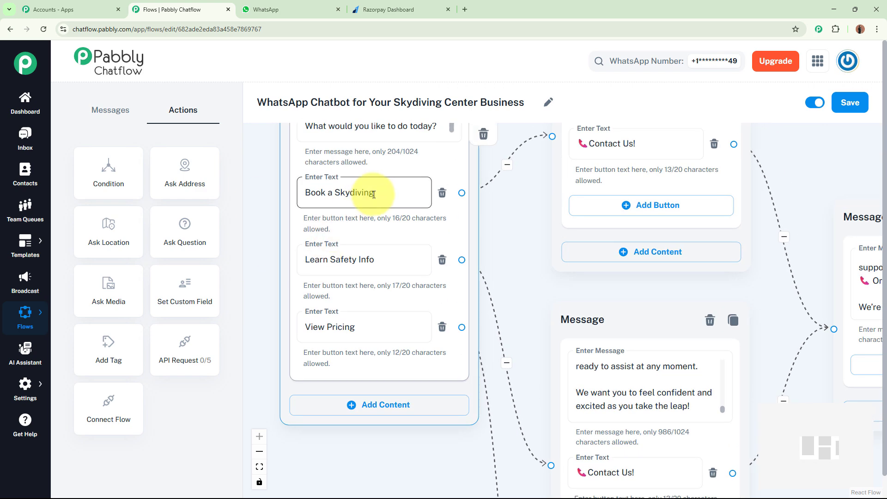
{"action": "triple_click", "coordinate": [401, 192]}
{"action": "scroll", "coordinate": [388, 241], "scroll_direction": "down", "scroll_amount": 10}
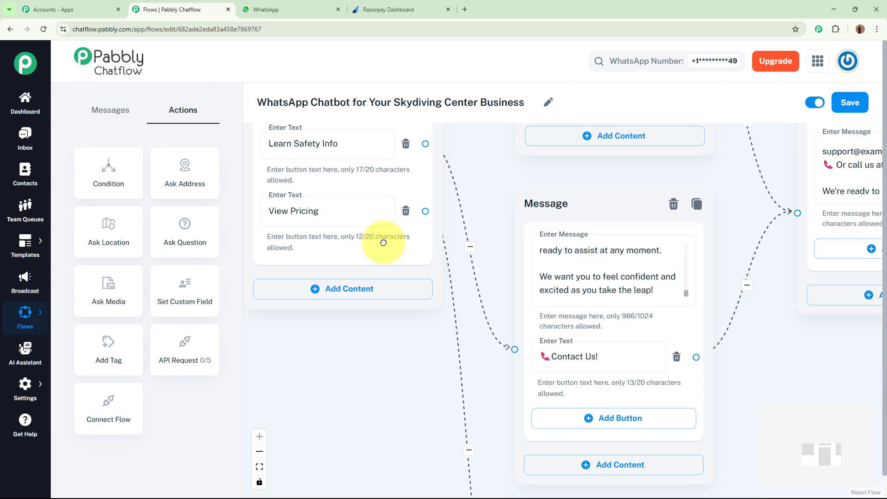
{"action": "left_click", "coordinate": [522, 329]}
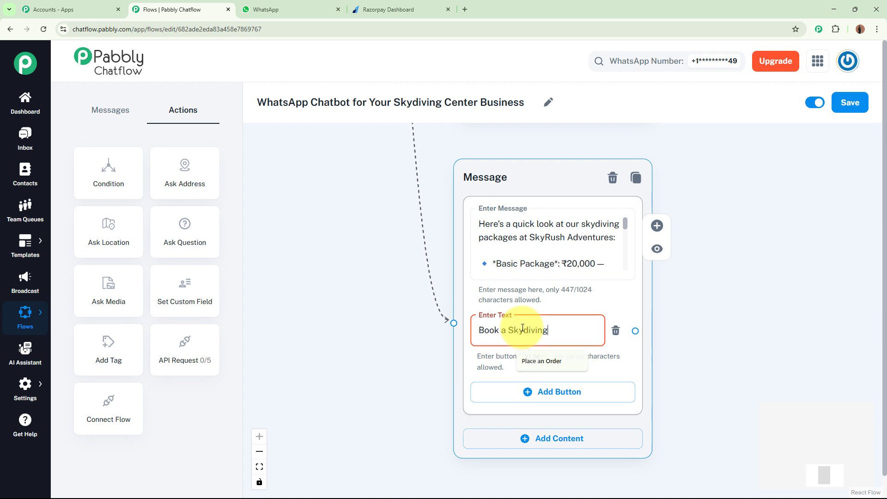
{"action": "scroll", "coordinate": [584, 268], "scroll_direction": "up", "scroll_amount": 10}
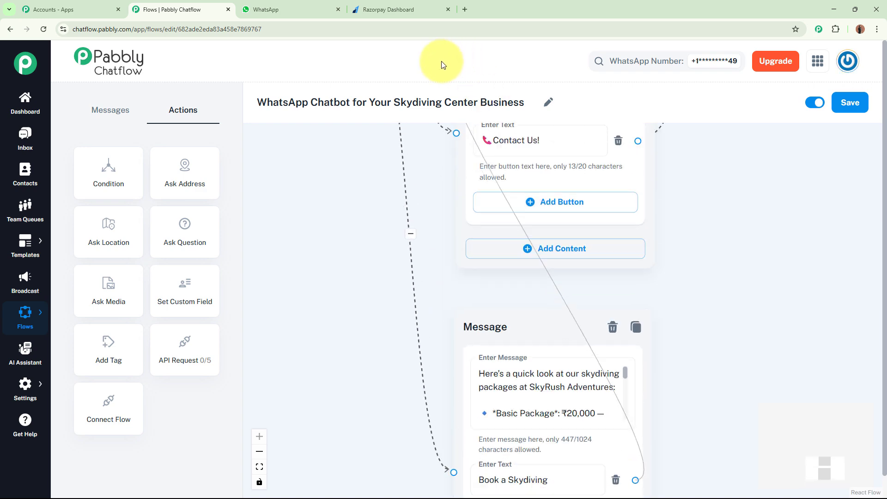
{"action": "scroll", "coordinate": [442, 194], "scroll_direction": "up", "scroll_amount": 5}
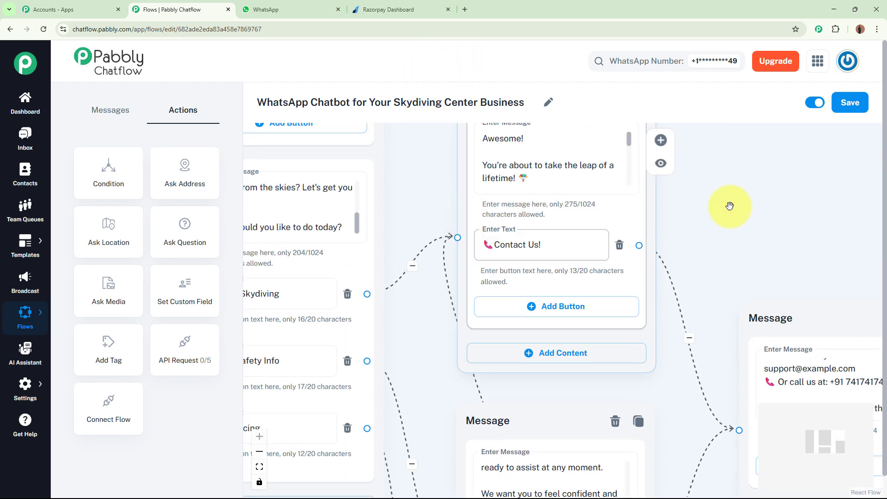
Step: Add a button labelled 🔙Back to Main Menu to the contact message
{"action": "scroll", "coordinate": [719, 218], "scroll_direction": "down", "scroll_amount": 4}
{"action": "left_click_drag", "start_coordinate": [601, 176], "coordinate": [432, 87]}
{"action": "scroll", "coordinate": [570, 142], "scroll_direction": "up", "scroll_amount": 3}
{"action": "left_click", "coordinate": [511, 246]}
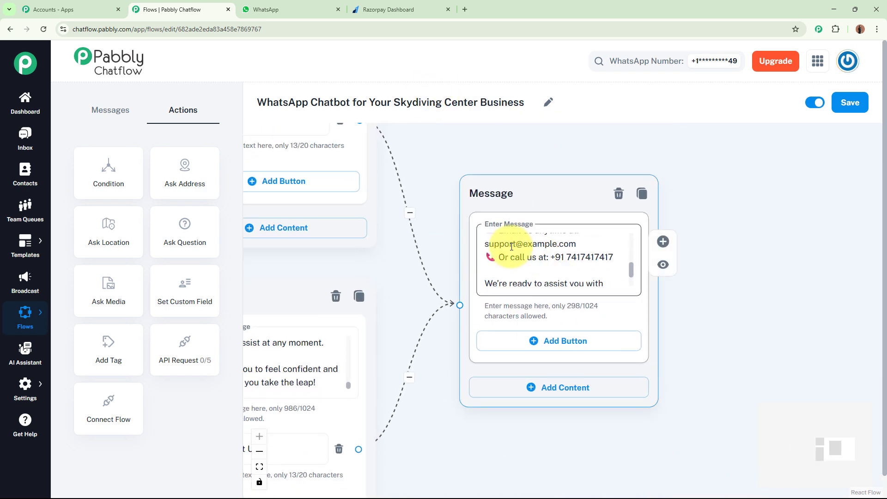
{"action": "left_click", "coordinate": [581, 346]}
{"action": "type", "text": "🔙Back to Main Menu"}
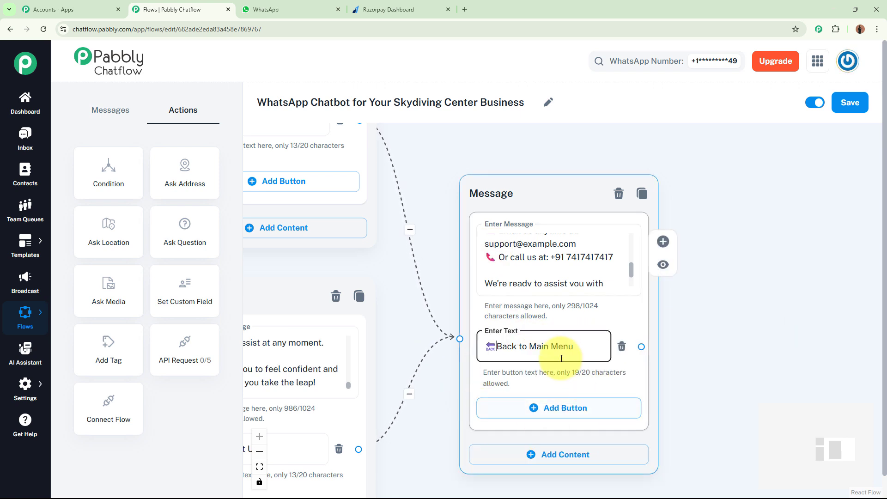
{"action": "left_click", "coordinate": [792, 390]}
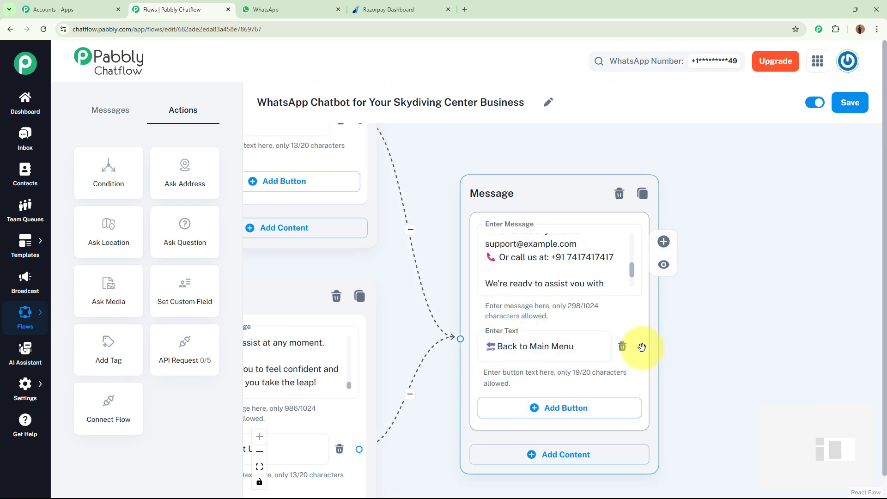
Step: Connect the contact message's Back to Main Menu button to the welcome message
{"action": "left_click_drag", "start_coordinate": [642, 347], "coordinate": [409, 147]}
{"action": "scroll", "coordinate": [374, 202], "scroll_direction": "down", "scroll_amount": 5}
{"action": "left_click_drag", "start_coordinate": [372, 202], "coordinate": [358, 361]}
{"action": "scroll", "coordinate": [717, 254], "scroll_direction": "down", "scroll_amount": 3}
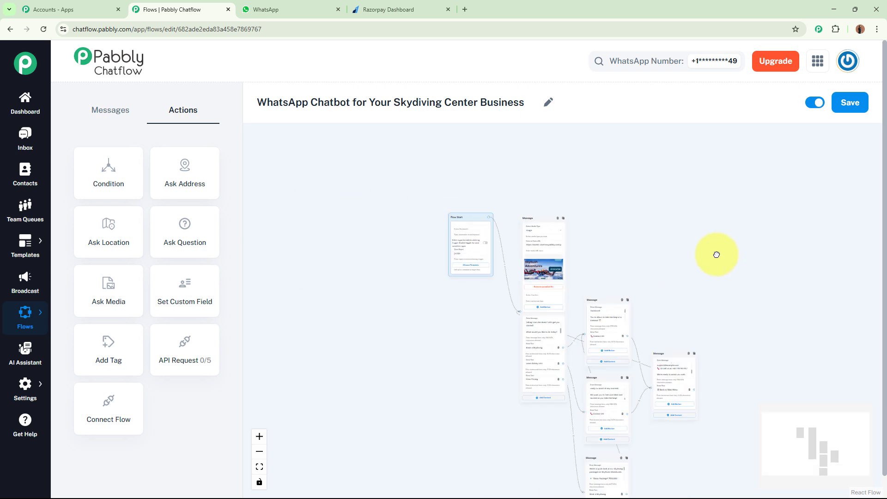
Step: Save the flow and arrange its blocks compactly, with the contact message closer to the messages linked to it
{"action": "left_click_drag", "start_coordinate": [717, 253], "coordinate": [697, 211]}
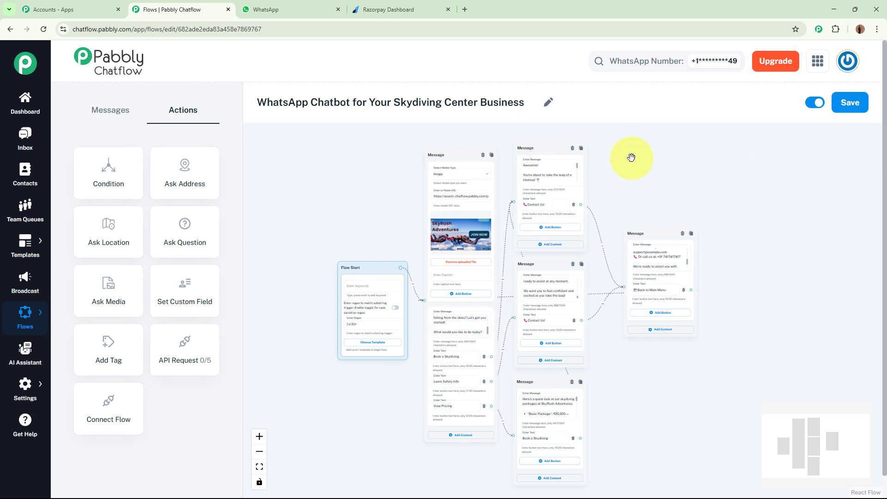
{"action": "left_click", "coordinate": [852, 102]}
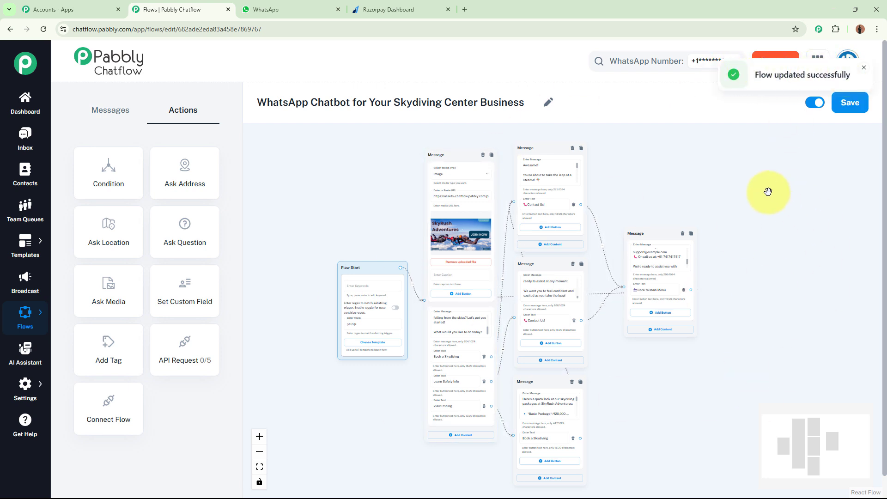
{"action": "left_click_drag", "start_coordinate": [662, 234], "coordinate": [649, 214]}
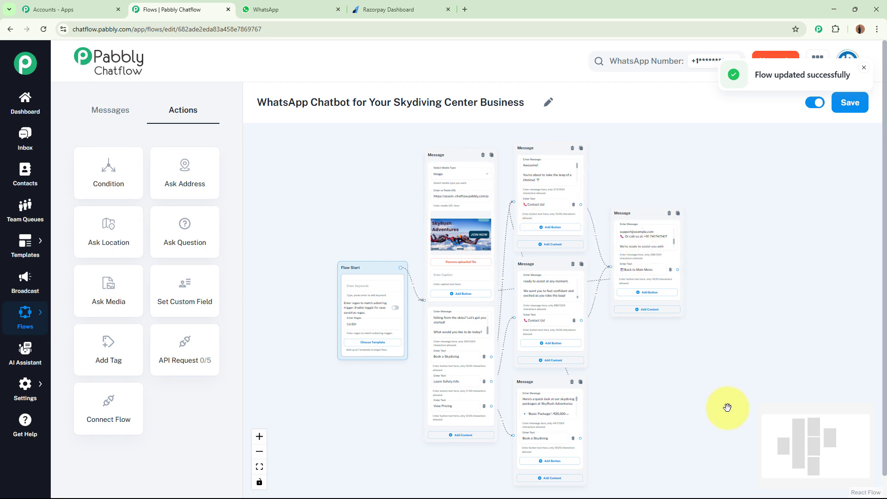
Step: Switch to WhatsApp and send "Hey I want to book a dive?" to the Pabbly Chatflow Bot
{"action": "left_click", "coordinate": [296, 10]}
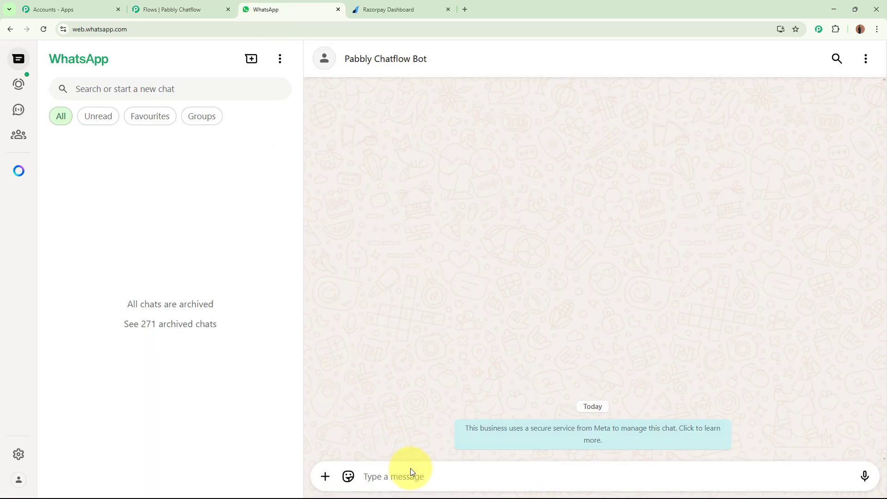
{"action": "type", "text": "H"}
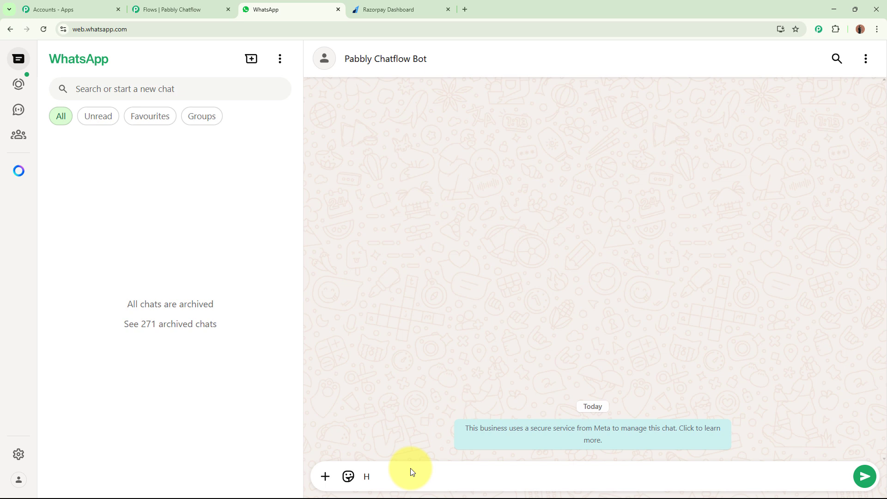
{"action": "type", "text": "ey I want to book a dive?"}
{"action": "key", "text": "Return"}
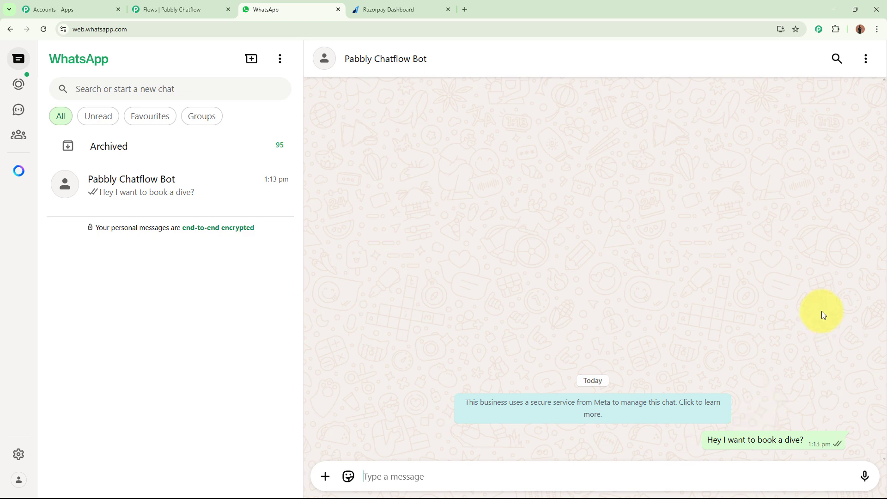
Step: View the bot's welcome image at full size, close it and choose the Book a Skydiving reply
{"action": "left_click", "coordinate": [442, 237]}
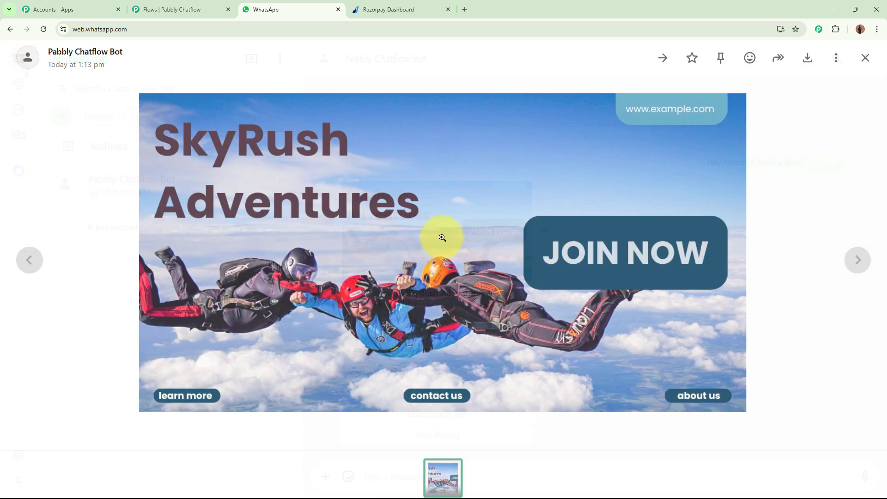
{"action": "left_click", "coordinate": [865, 59]}
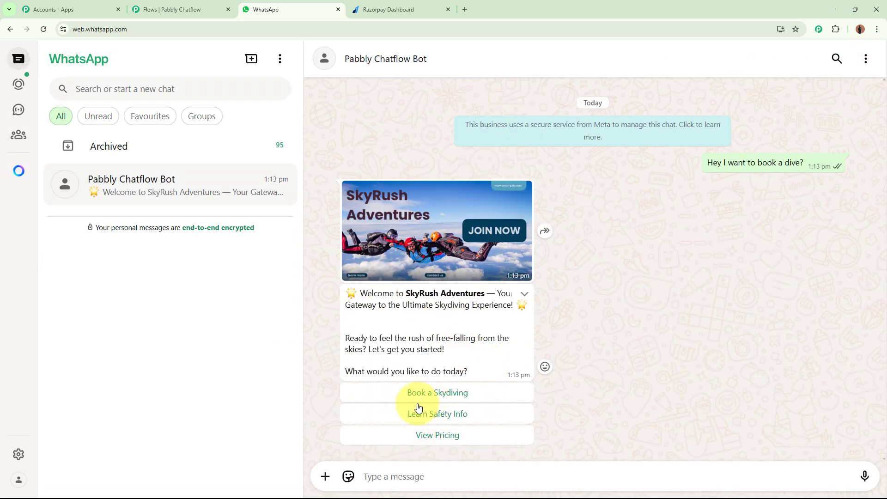
{"action": "left_click", "coordinate": [466, 398]}
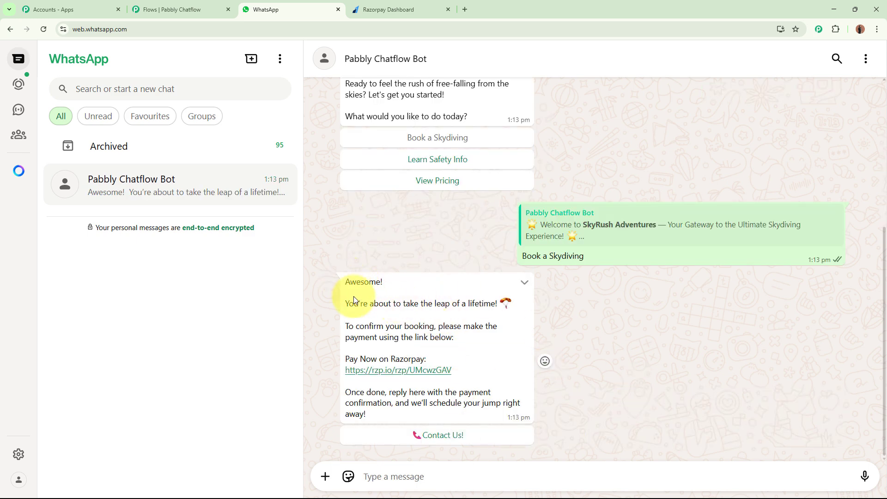
Step: Read through the booking reply, open its Razorpay payment link and return to the chat
{"action": "left_click_drag", "start_coordinate": [346, 281], "coordinate": [438, 418]}
{"action": "left_click", "coordinate": [439, 410]}
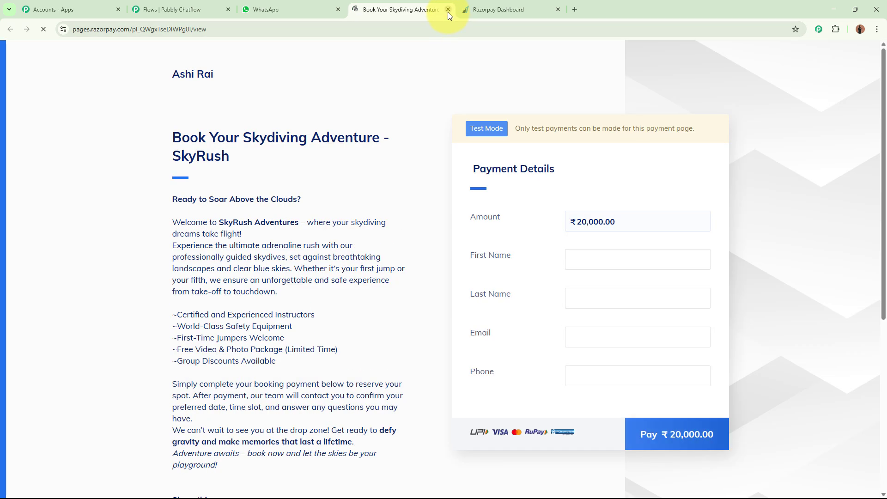
{"action": "left_click", "coordinate": [432, 9]}
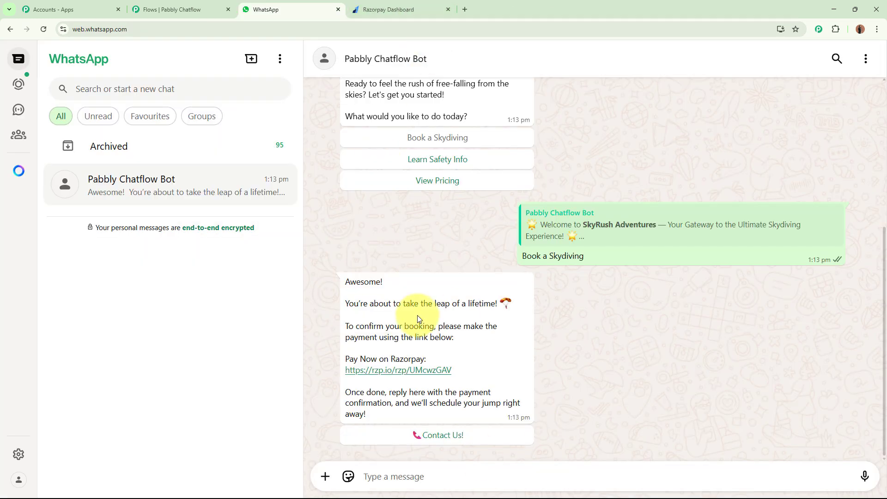
Step: Test the Contact Us! reply under the booking message and the Back to Main Menu reply under the contact details
{"action": "left_click", "coordinate": [455, 434]}
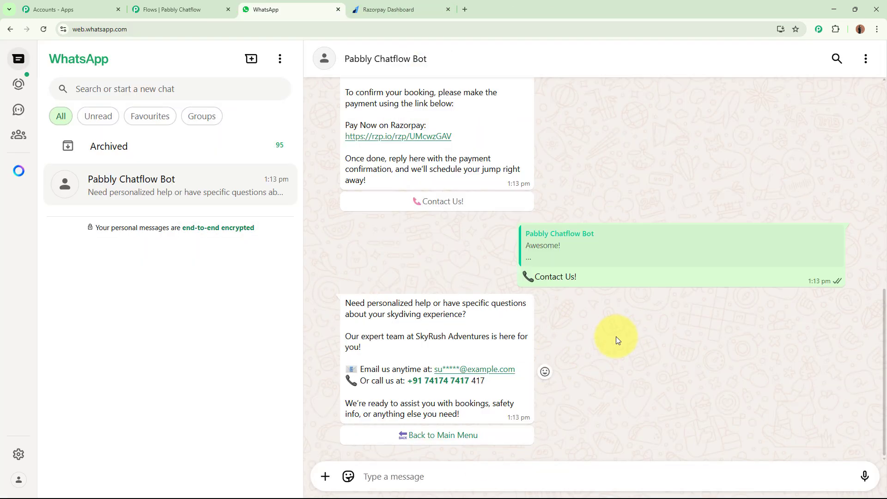
{"action": "left_click", "coordinate": [444, 436]}
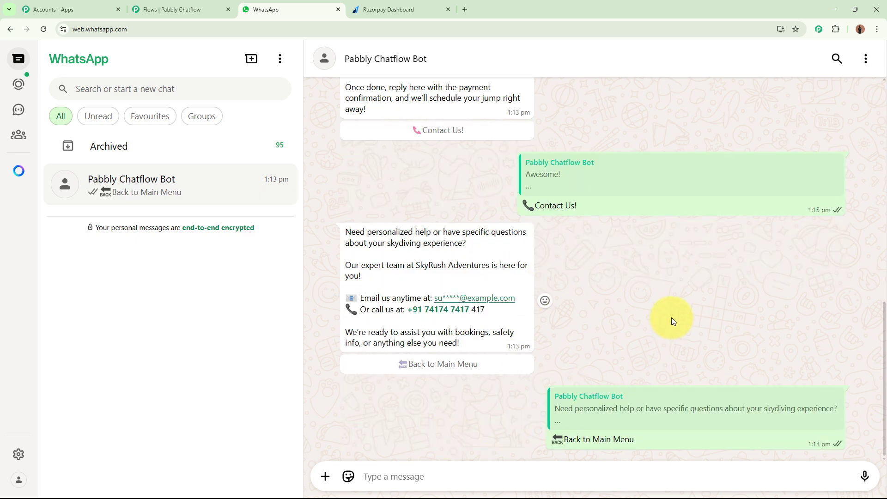